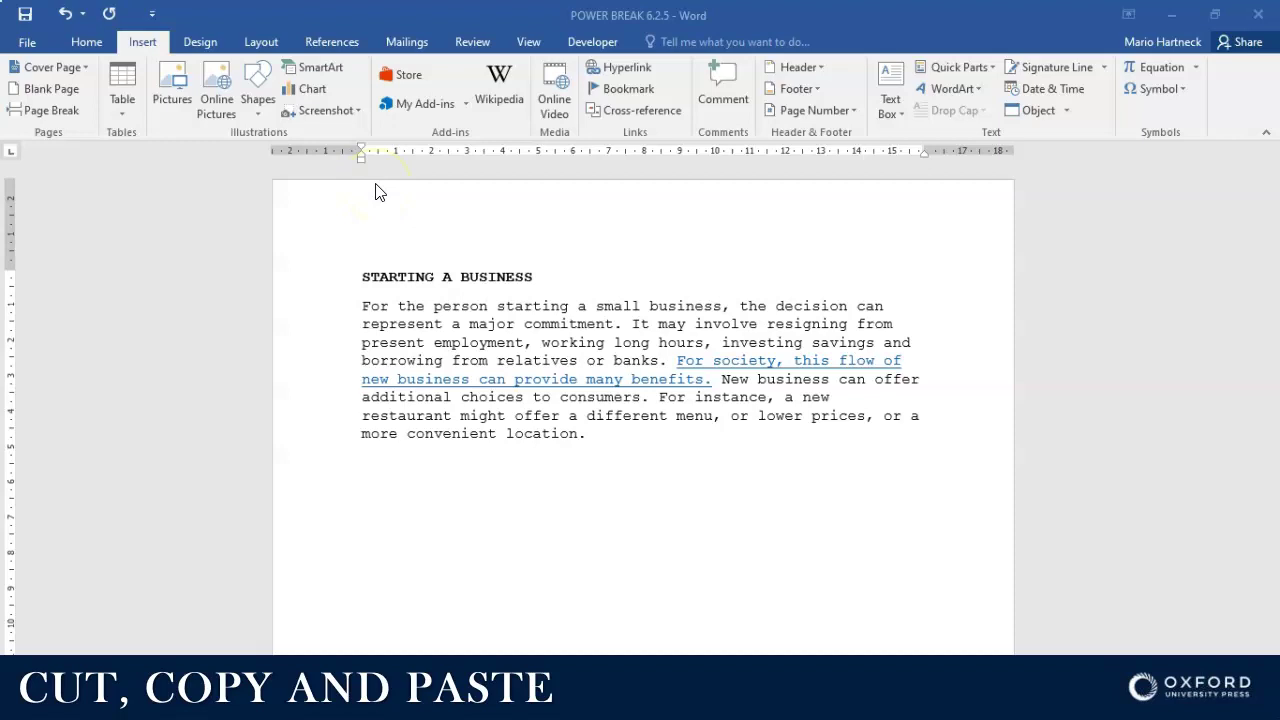
# Preview the paste options, paste the copied paragraph below the existing text, and undo the paste
pyautogui.click(93, 33)
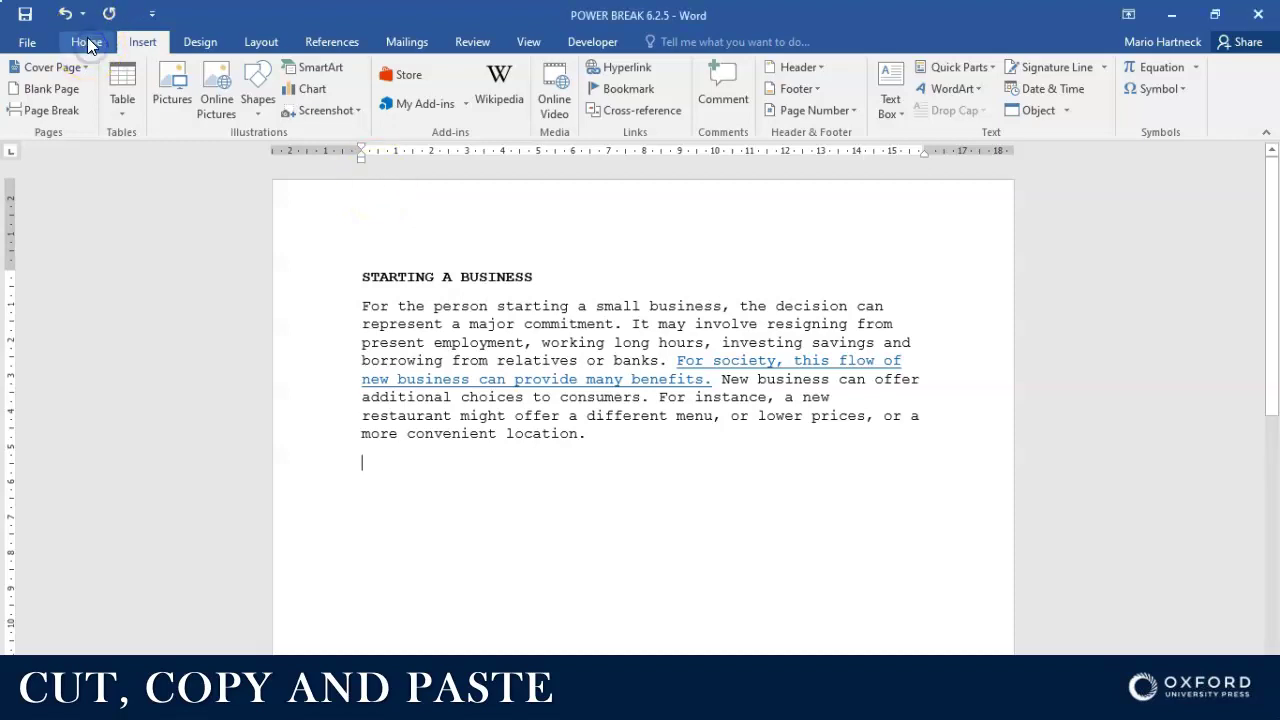
pyautogui.click(88, 40)
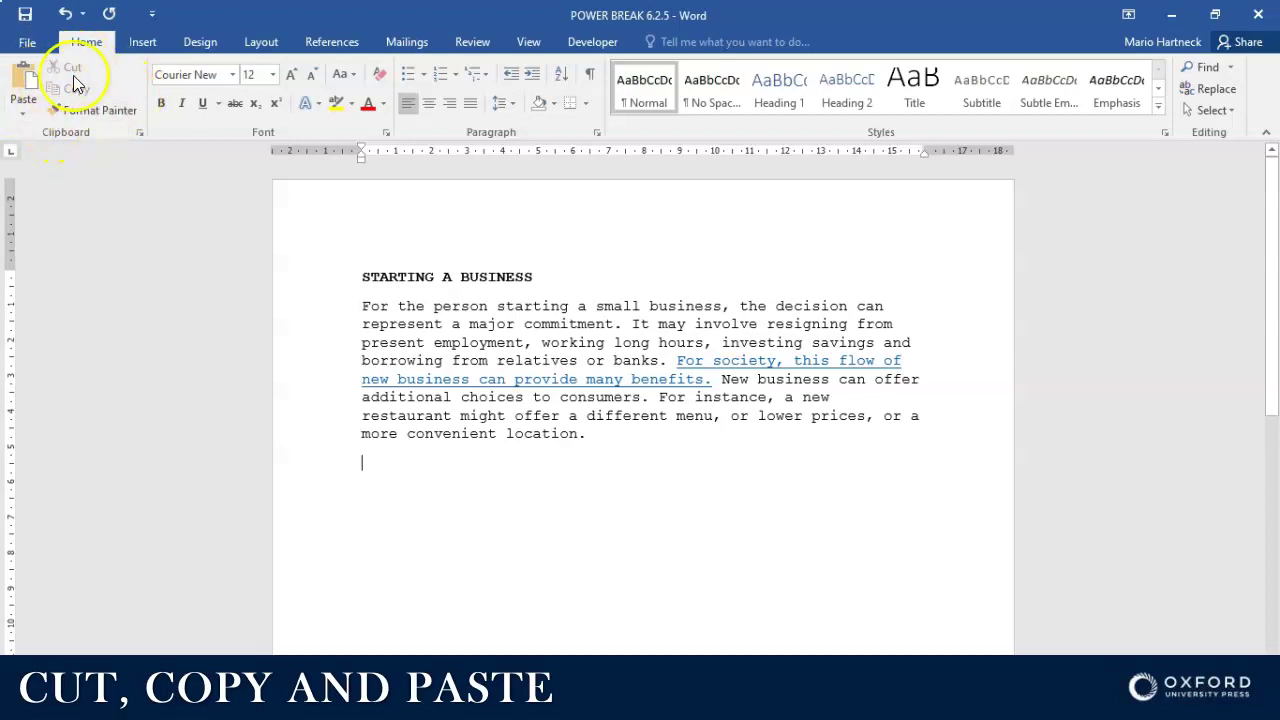
pyautogui.click(76, 86)
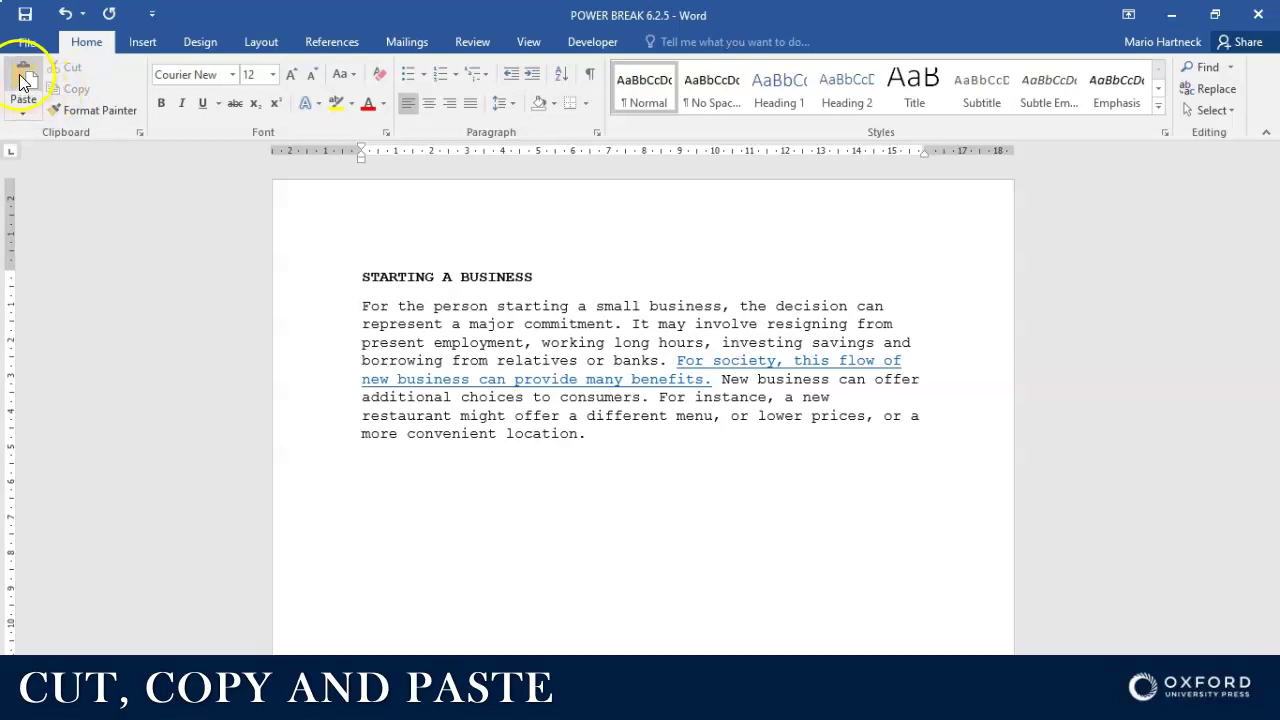
pyautogui.click(24, 108)
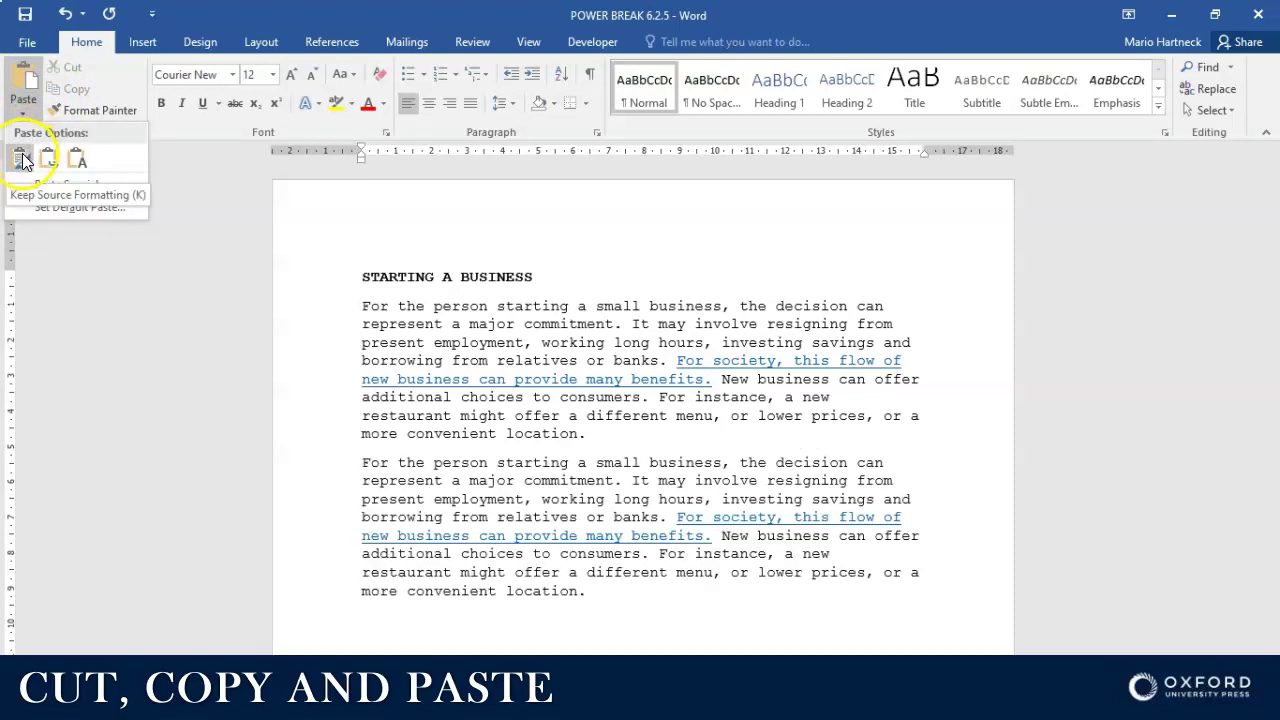
pyautogui.click(78, 160)
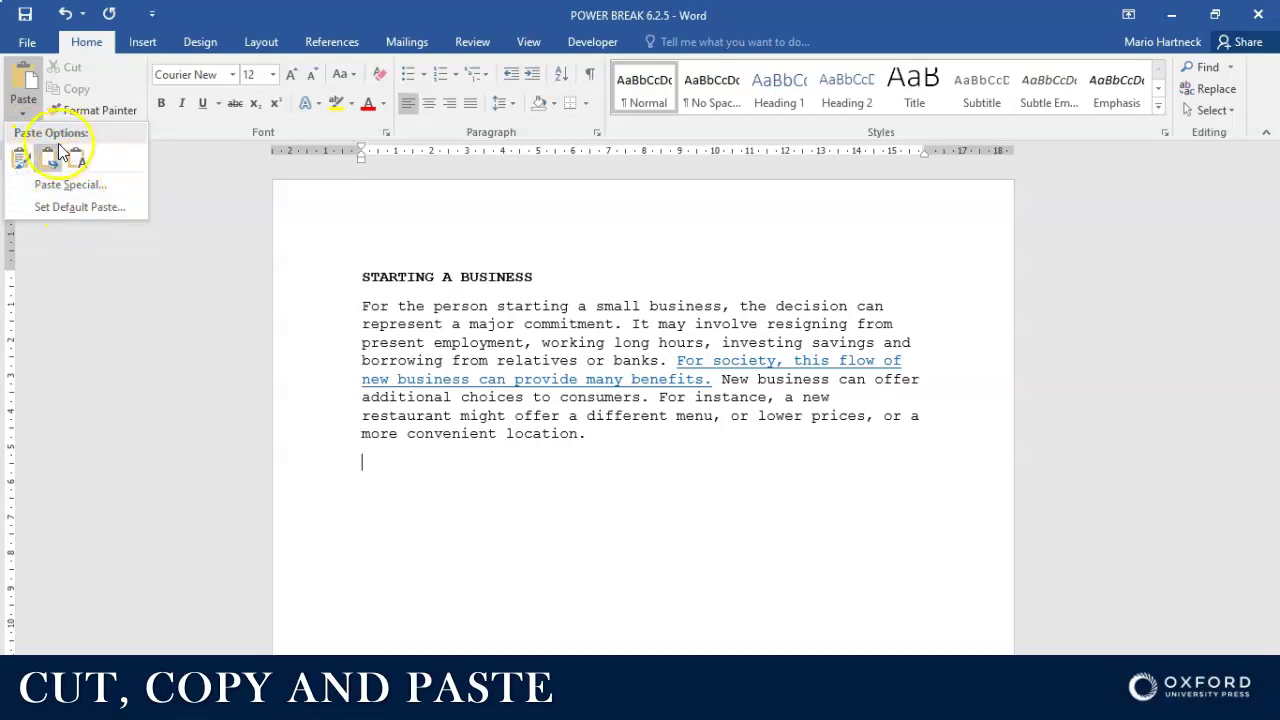
pyautogui.click(24, 82)
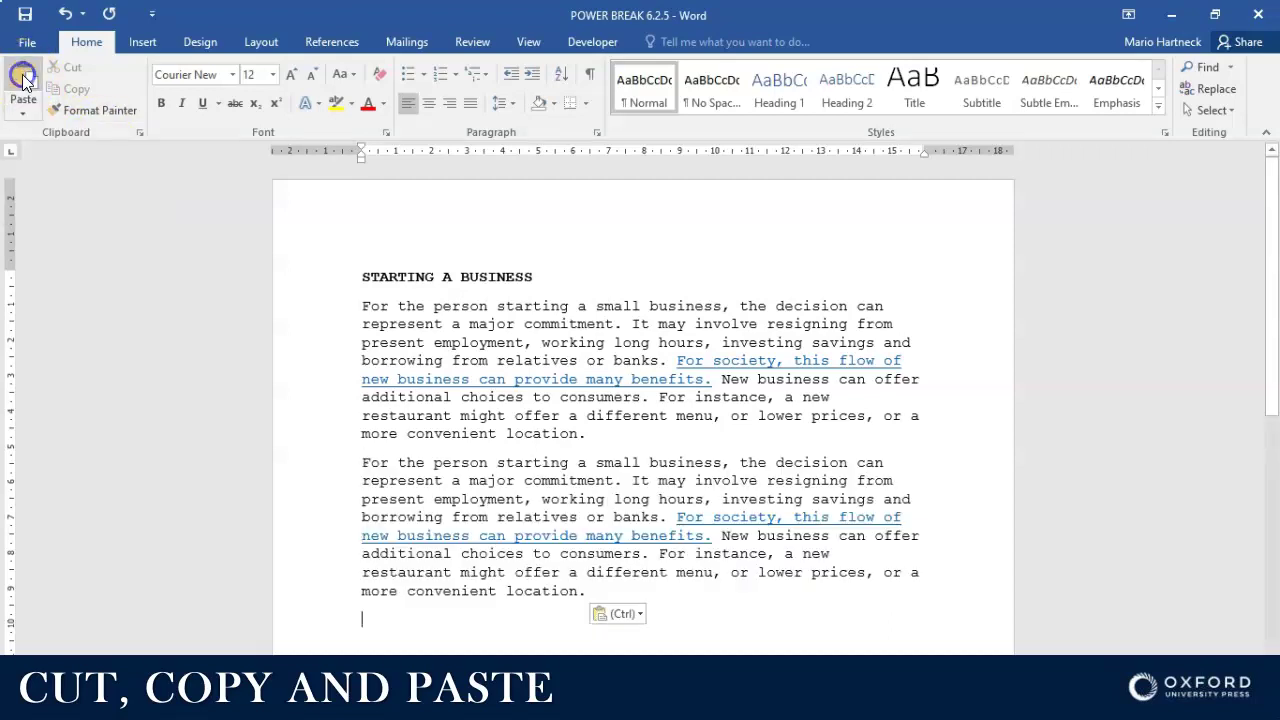
pyautogui.click(63, 13)
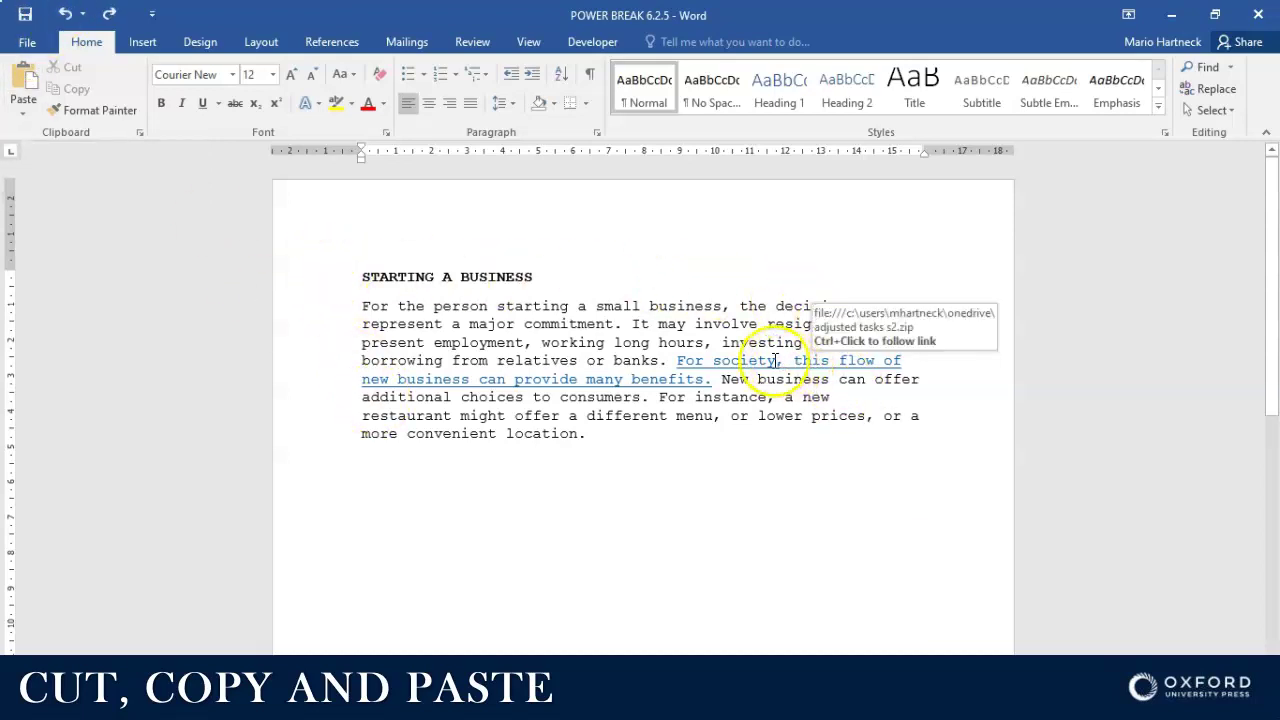
# Compare the font and font size of the text in POWER BREAK 6.2.5 with those set in the blank Document3
pyautogui.moveTo(361, 277); pyautogui.dragTo(604, 434)
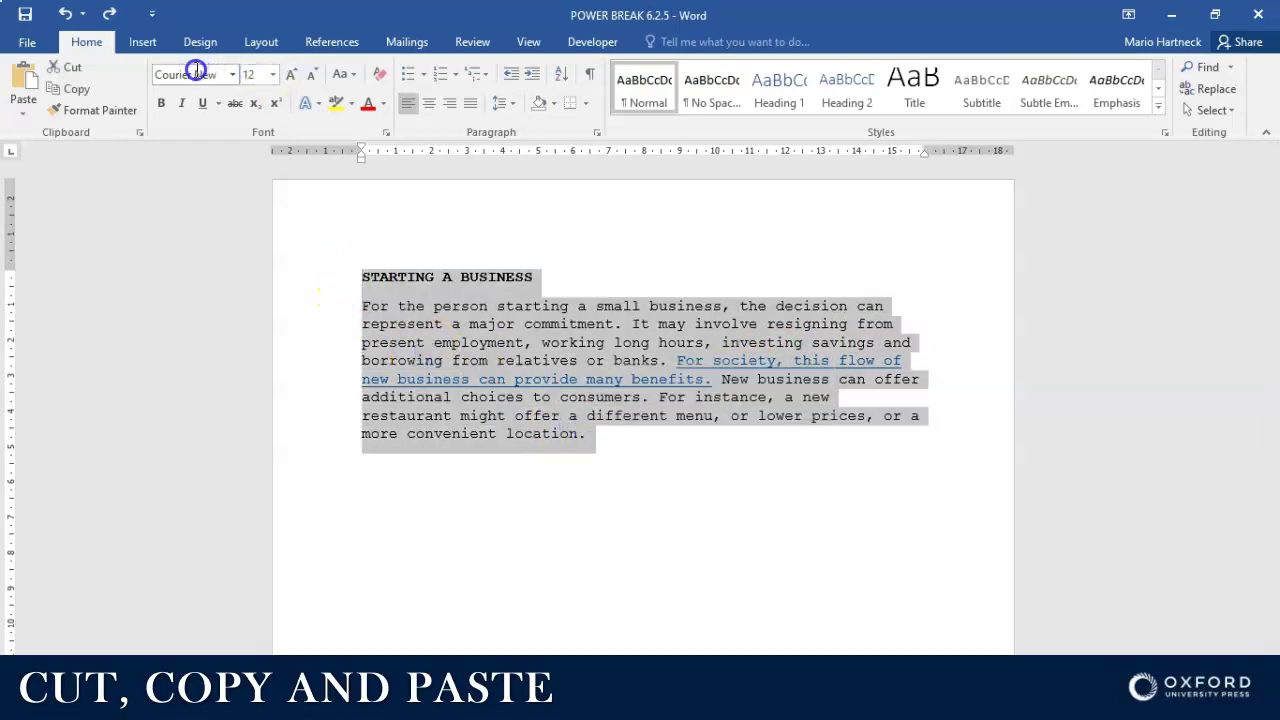
pyautogui.click(258, 75)
pyautogui.click(515, 494)
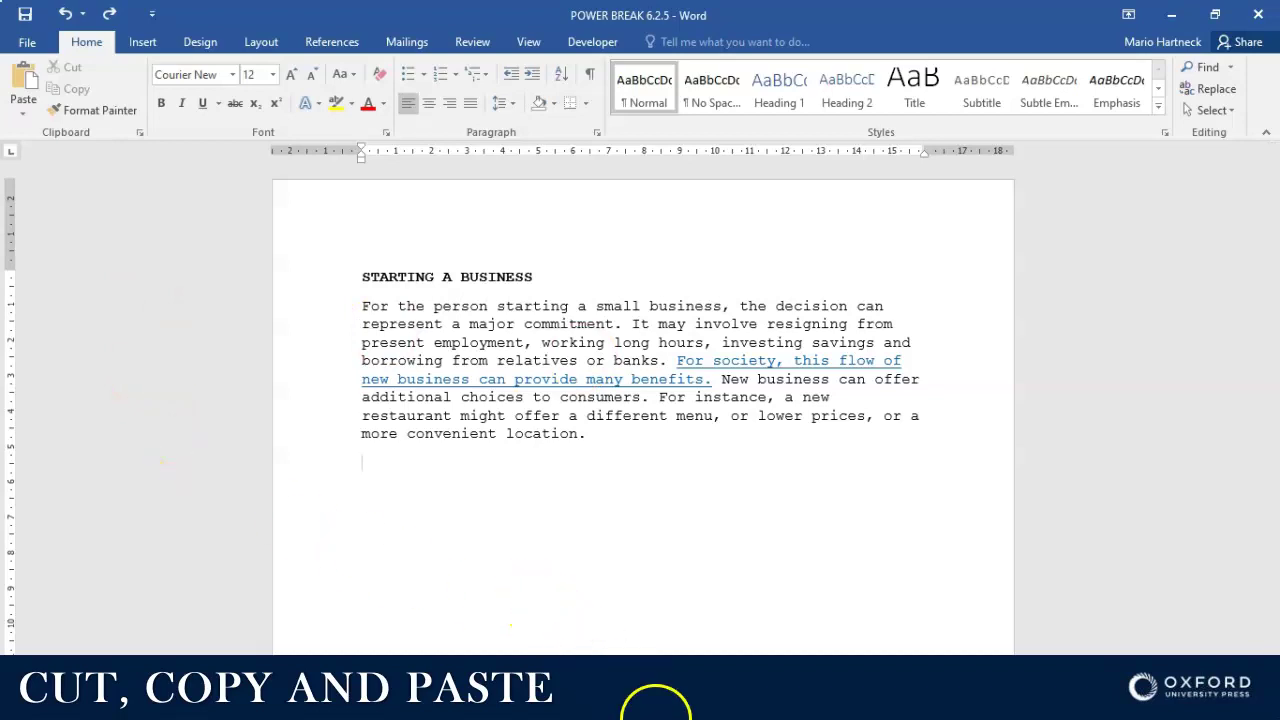
pyautogui.moveTo(700, 700)
pyautogui.click(911, 628)
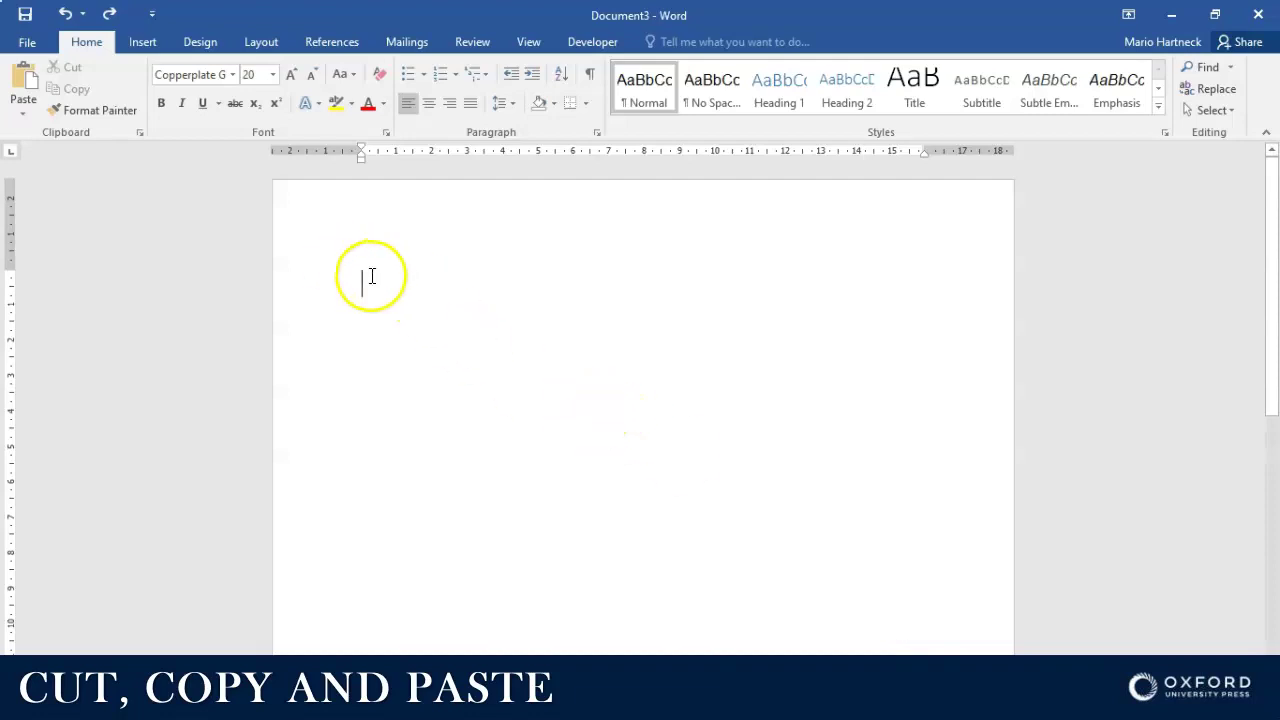
pyautogui.click(234, 78)
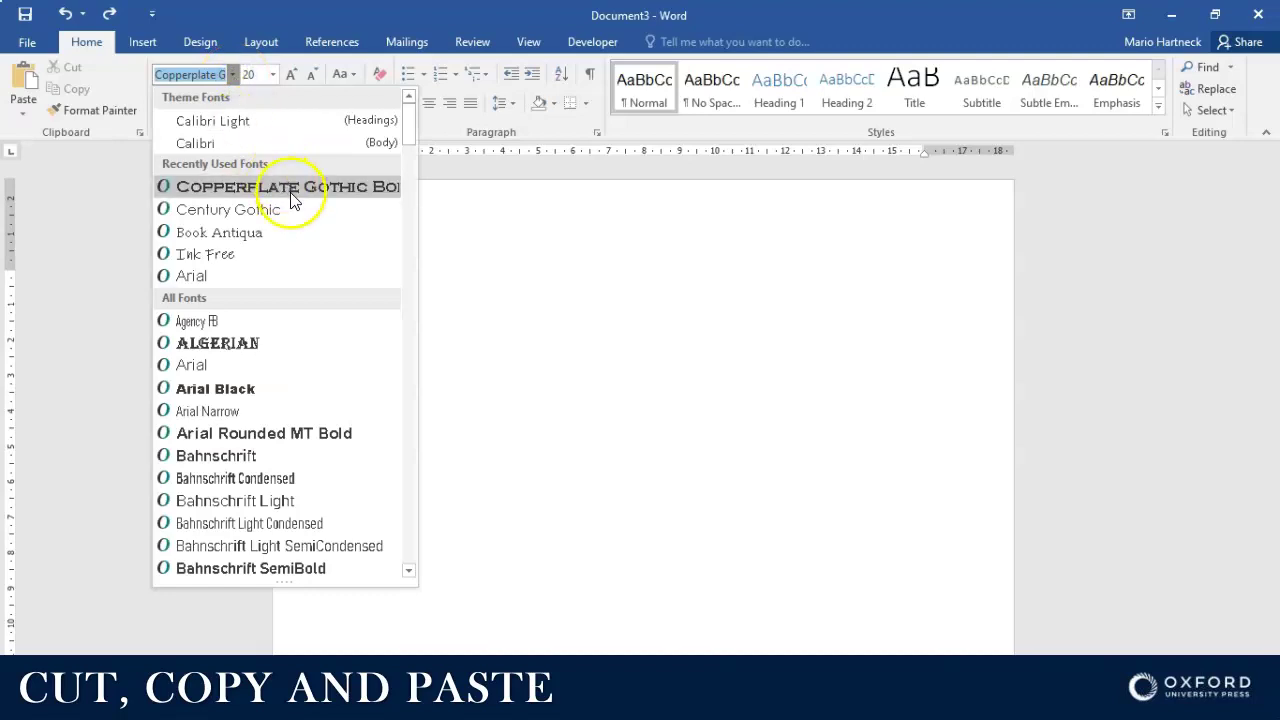
pyautogui.click(272, 78)
pyautogui.click(382, 280)
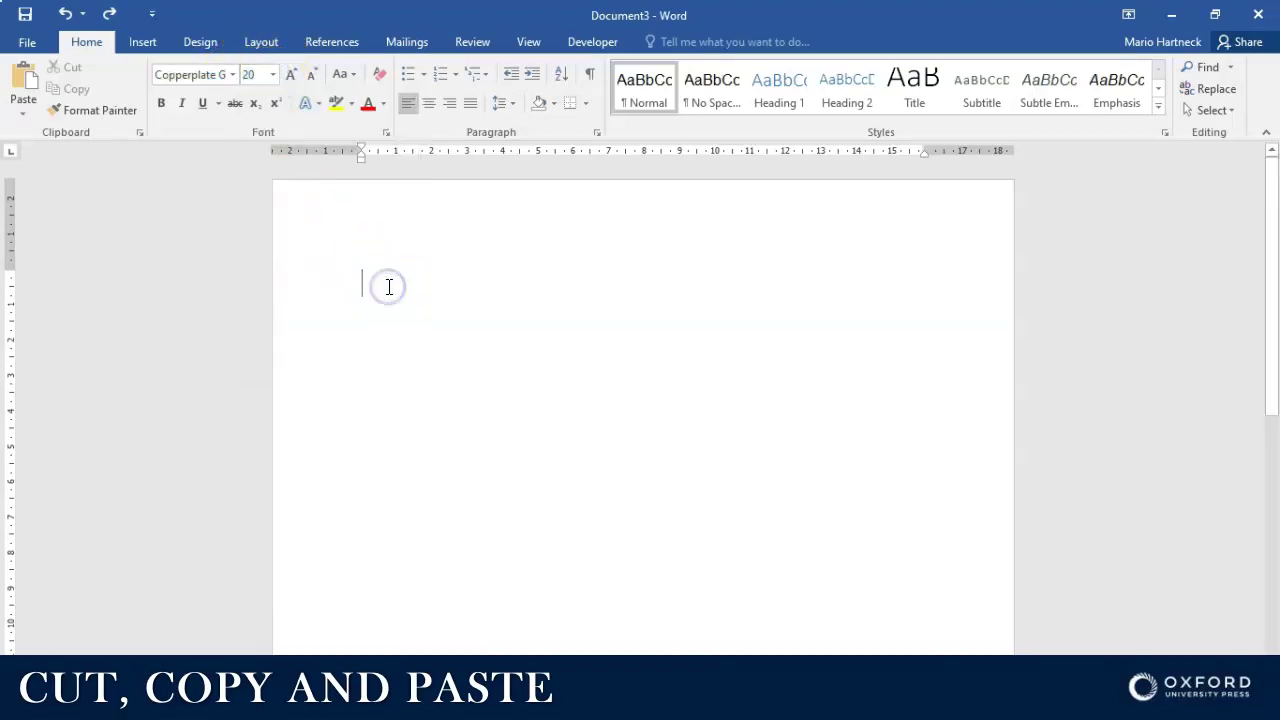
pyautogui.moveTo(720, 712)
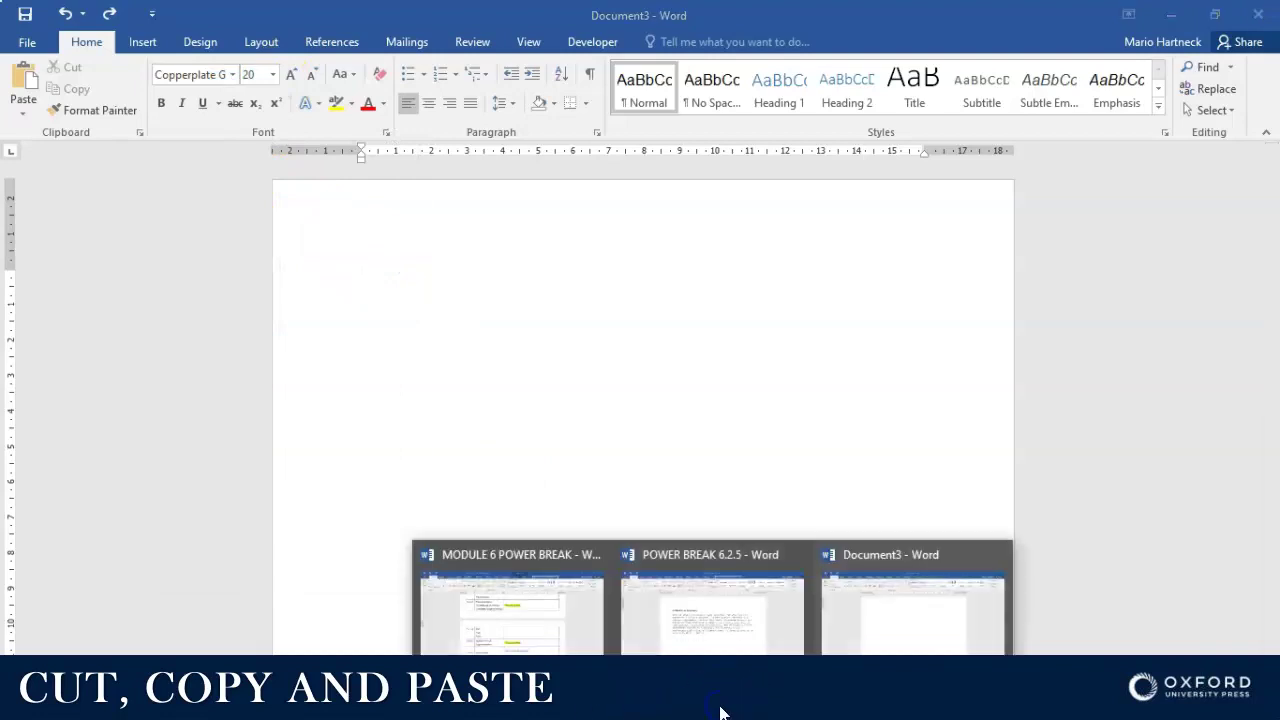
pyautogui.click(709, 609)
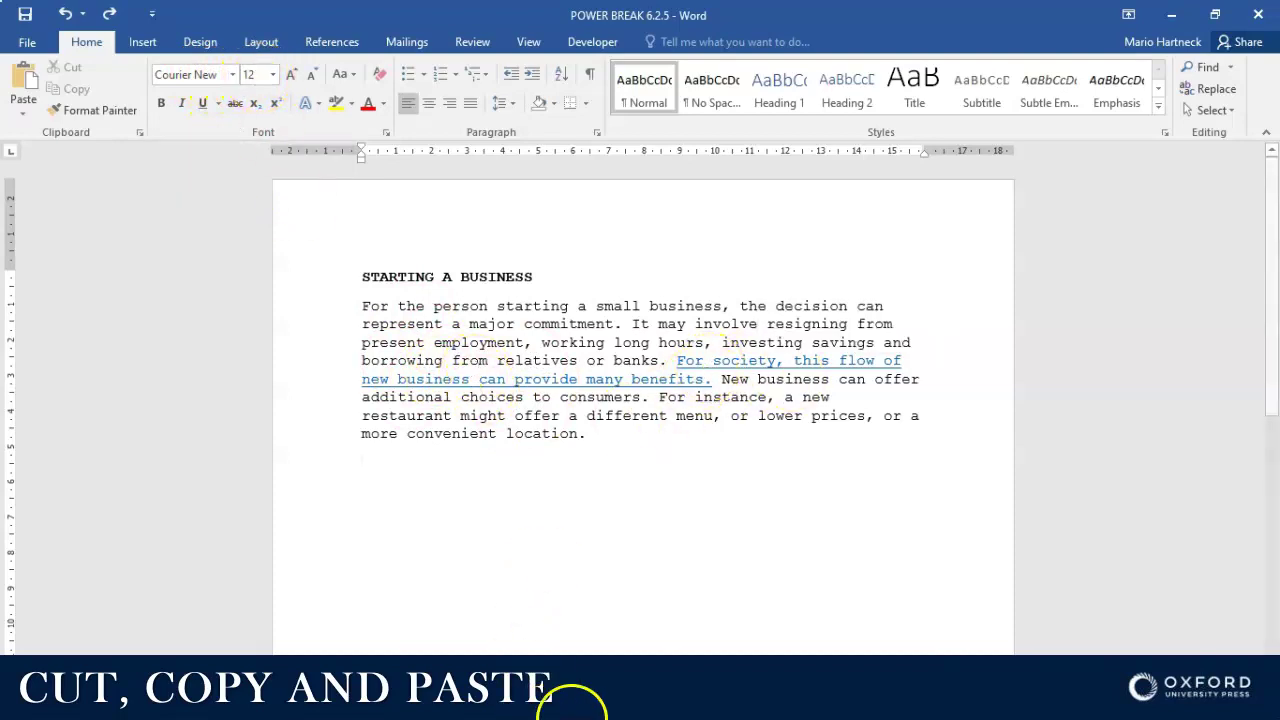
pyautogui.click(686, 697)
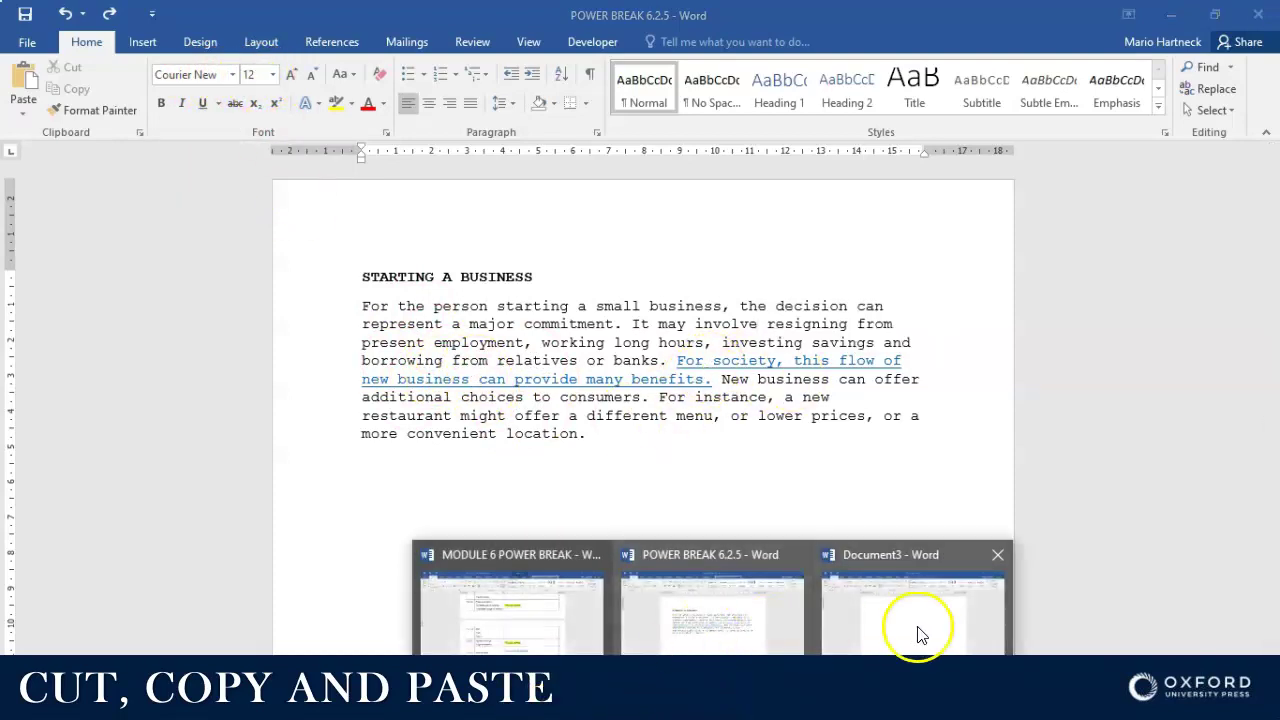
pyautogui.click(920, 635)
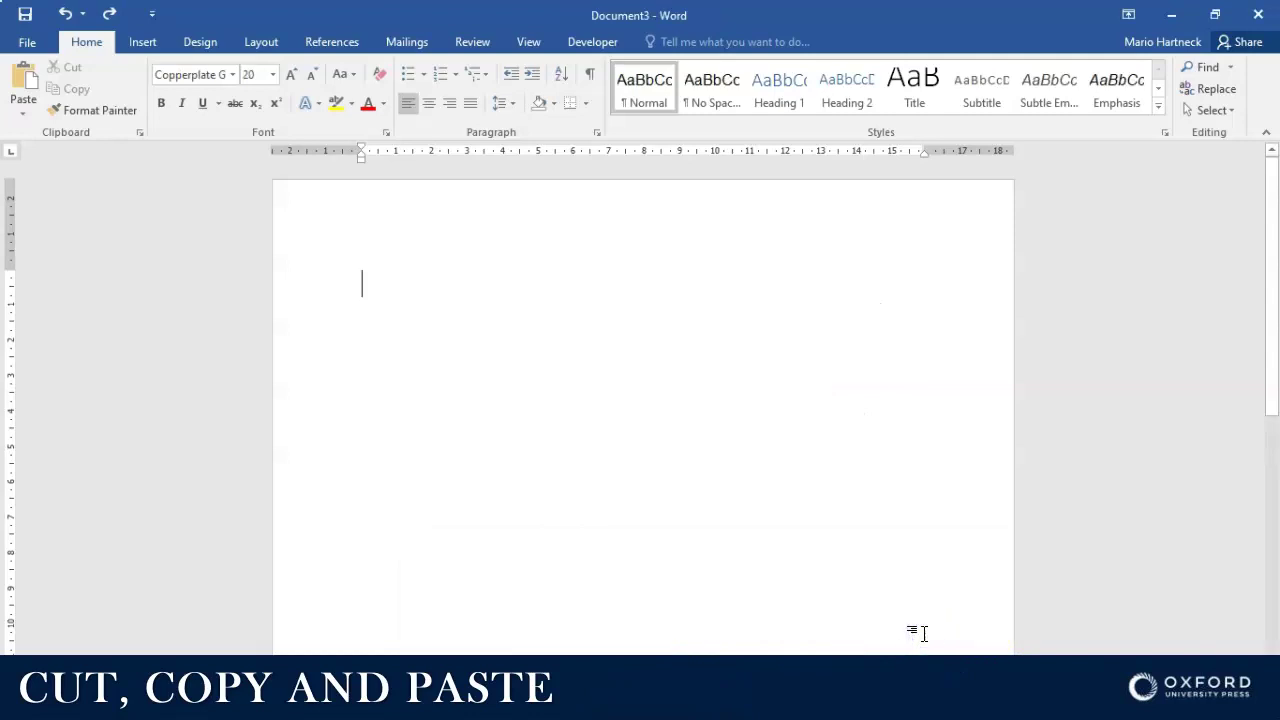
# Switch to POWER BREAK 6.2.5 and copy the STARTING A BUSINESS heading together with its paragraph
pyautogui.moveTo(726, 698)
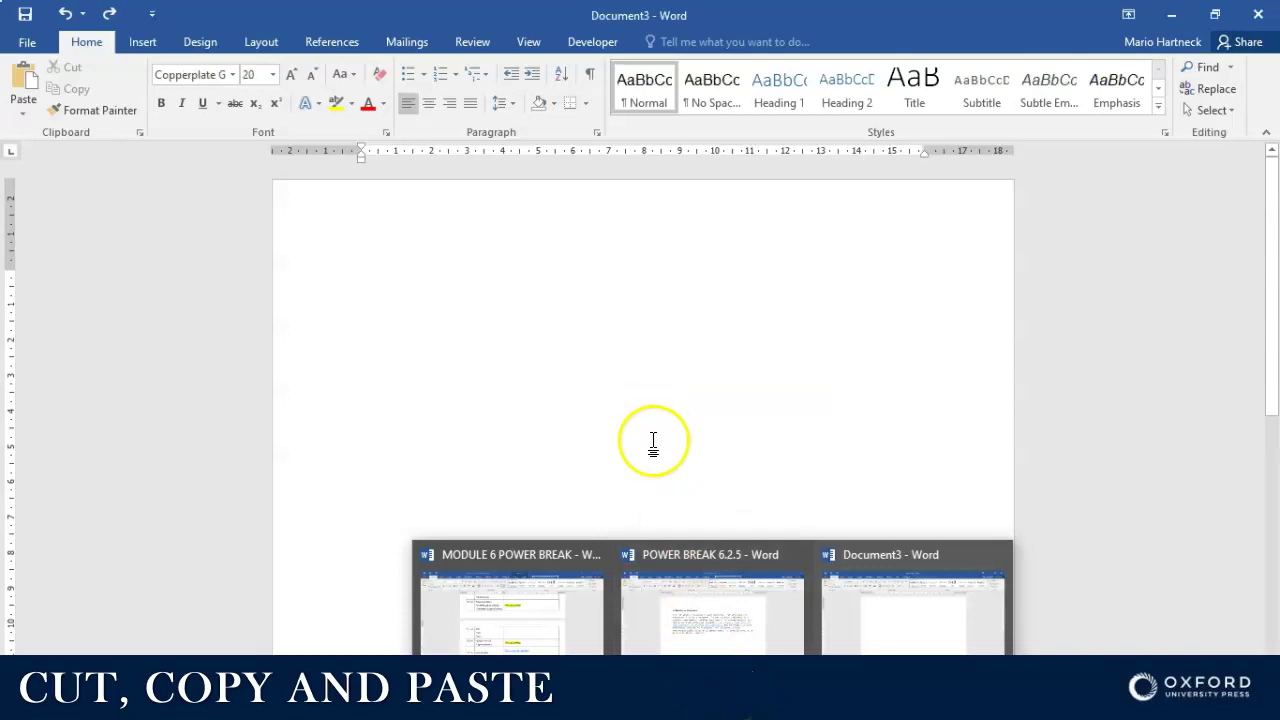
pyautogui.click(696, 627)
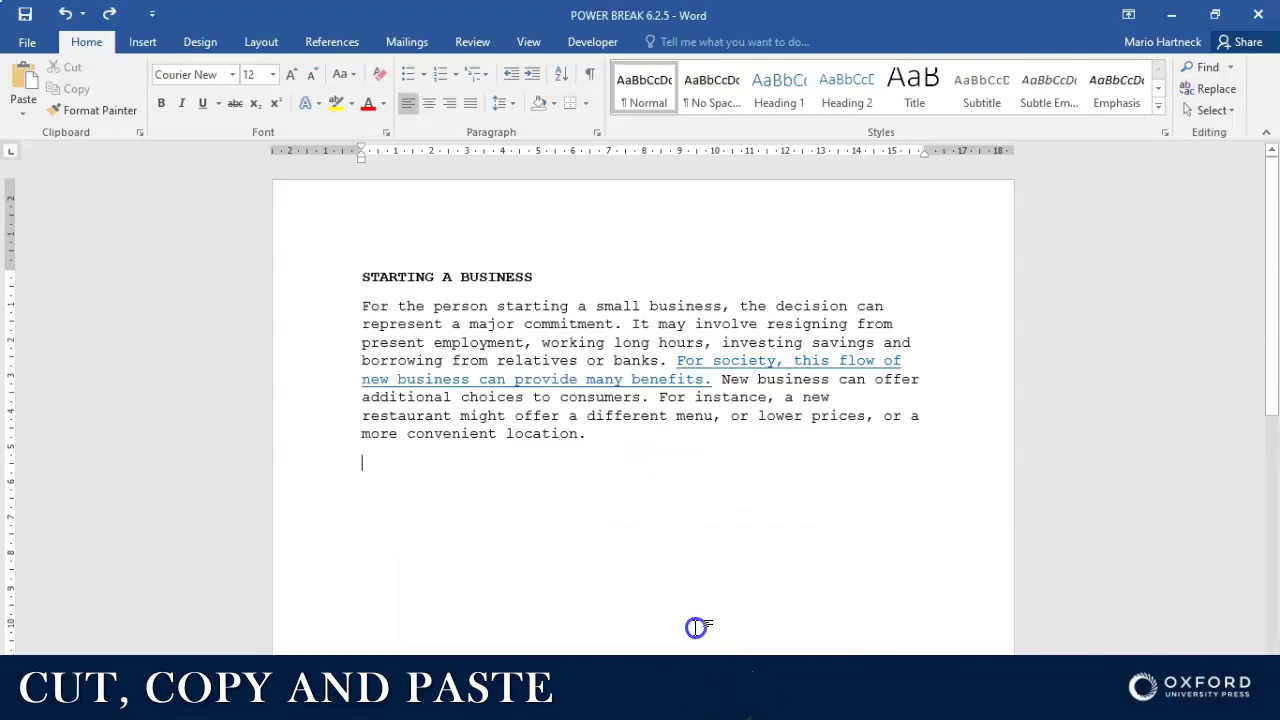
pyautogui.moveTo(356, 277); pyautogui.dragTo(606, 434)
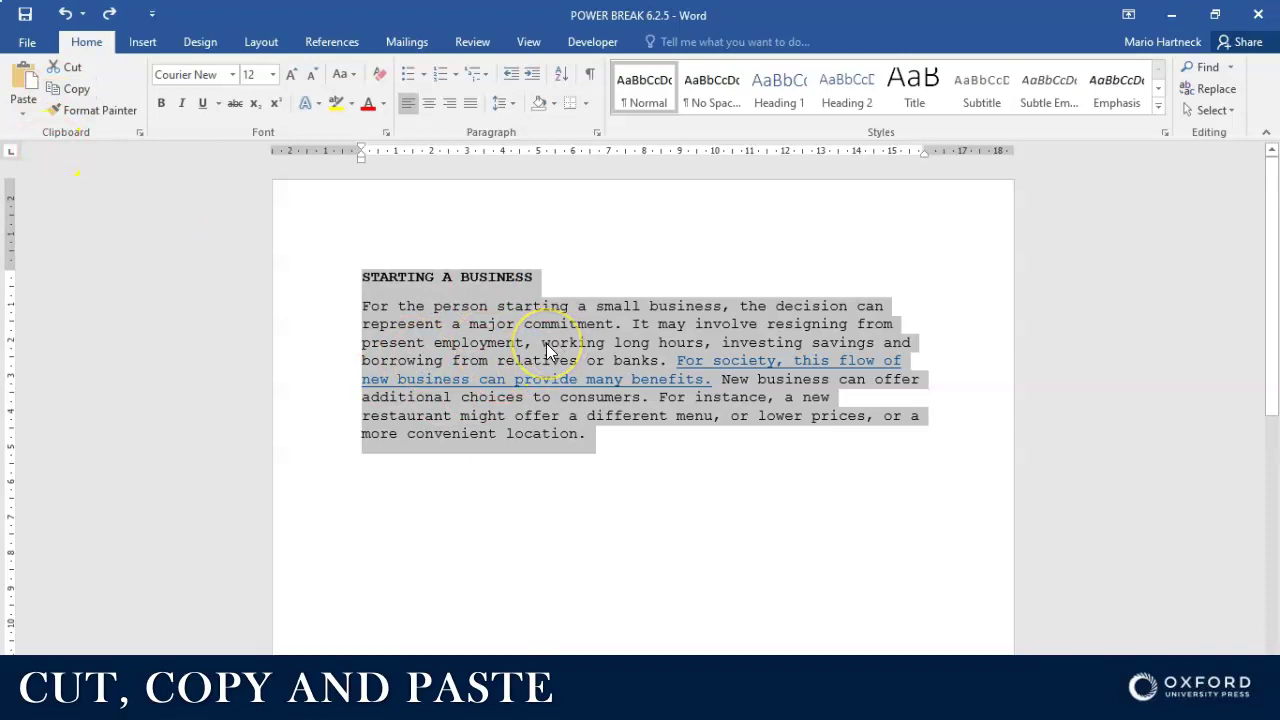
pyautogui.moveTo(545, 343); pyautogui.dragTo(533, 344)
pyautogui.click(502, 480)
pyautogui.moveTo(343, 276); pyautogui.dragTo(646, 440)
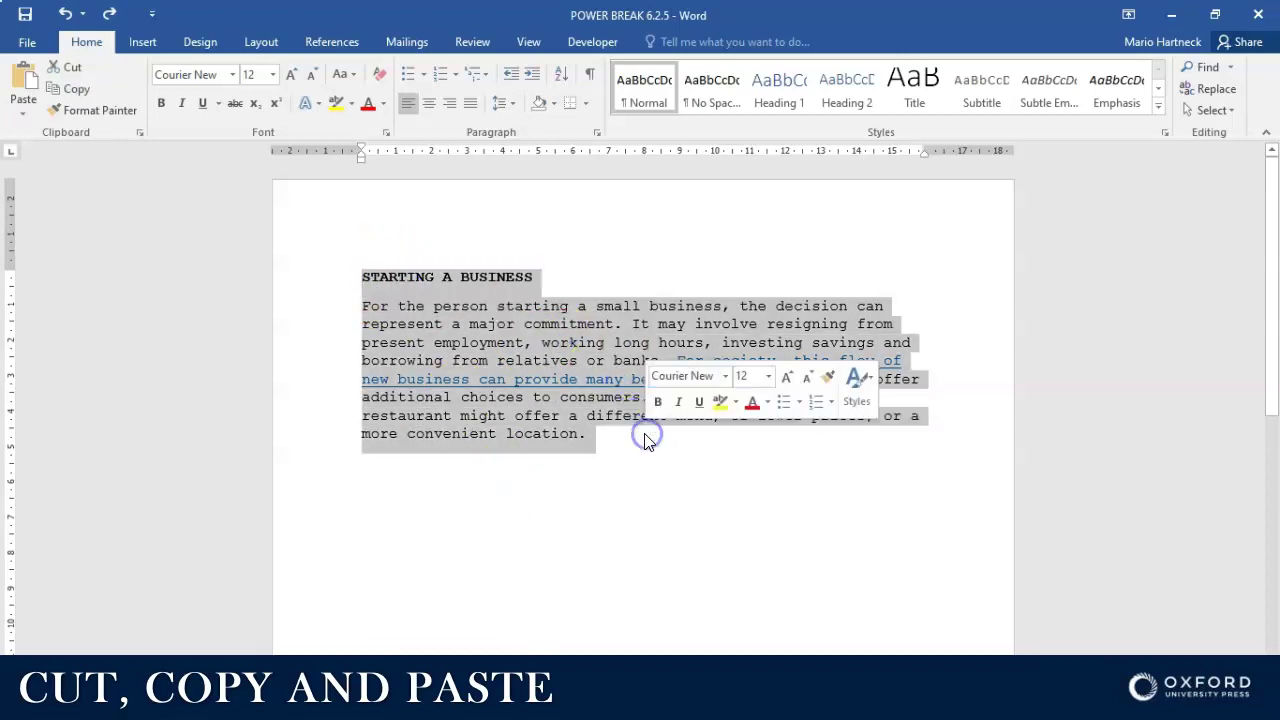
pyautogui.click(86, 42)
pyautogui.click(72, 89)
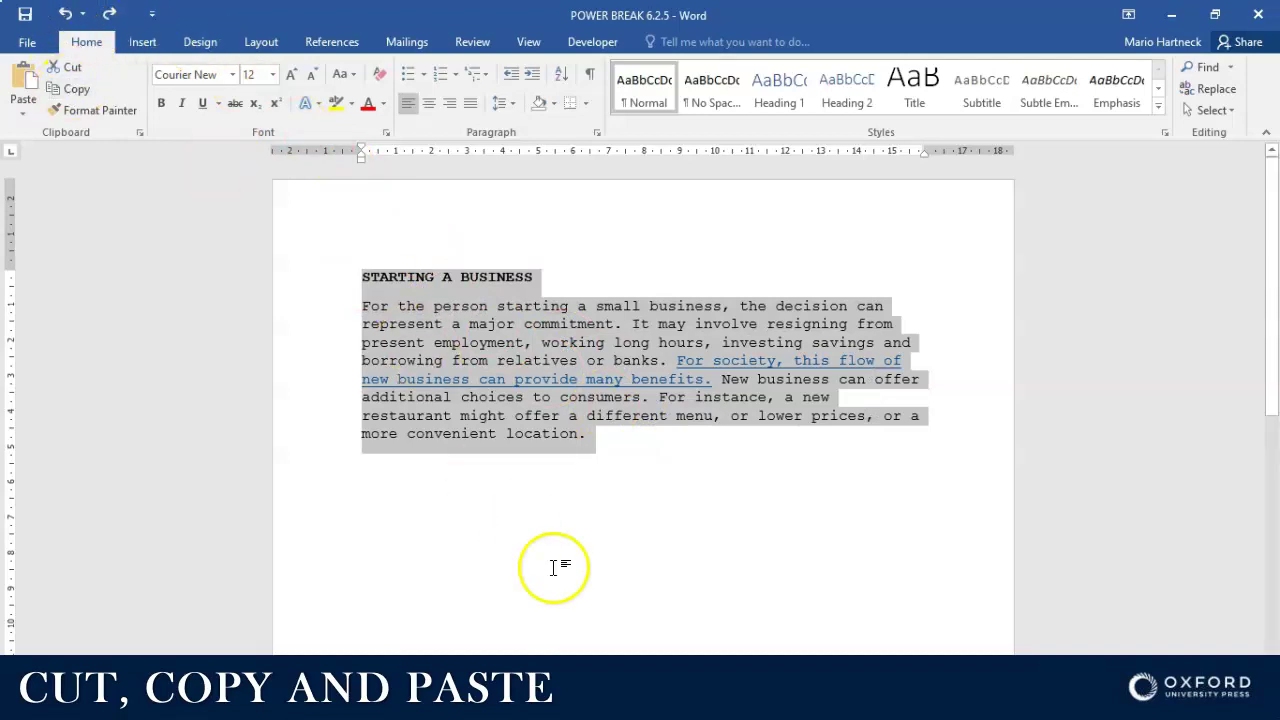
# Switch to Document3 and paste the copied heading and paragraph at the start of the page
pyautogui.click(708, 710)
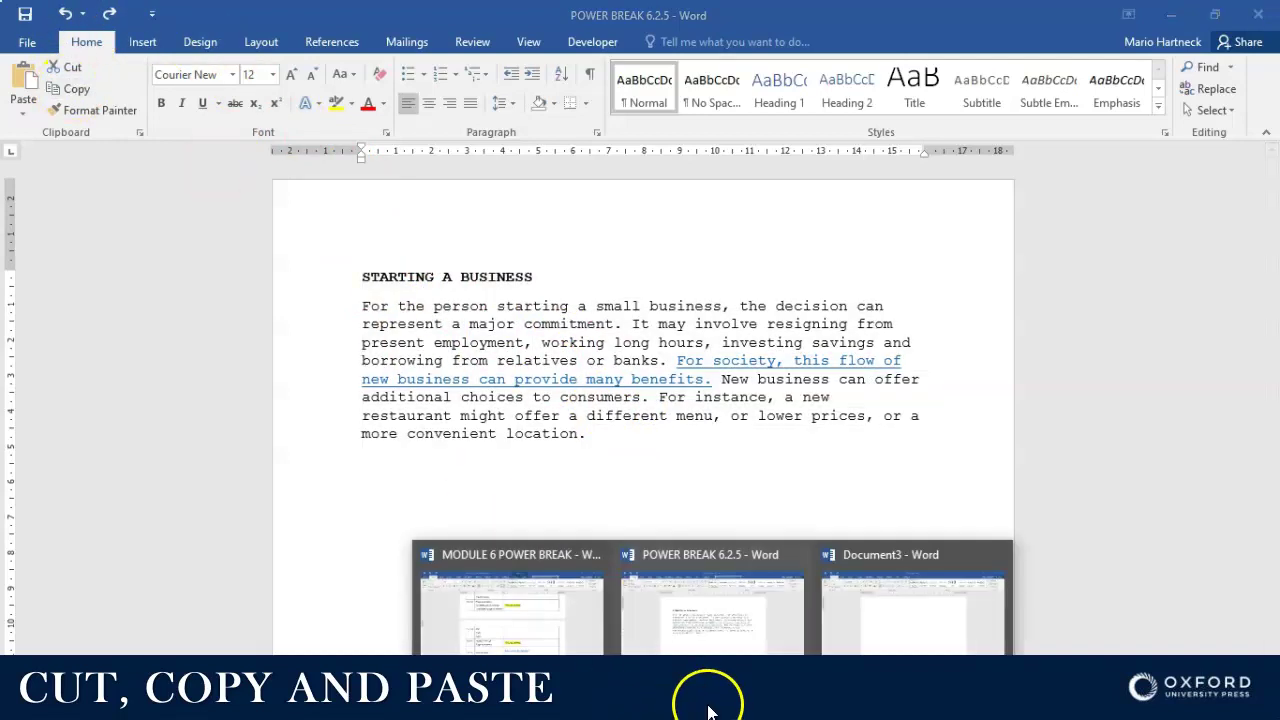
pyautogui.click(925, 630)
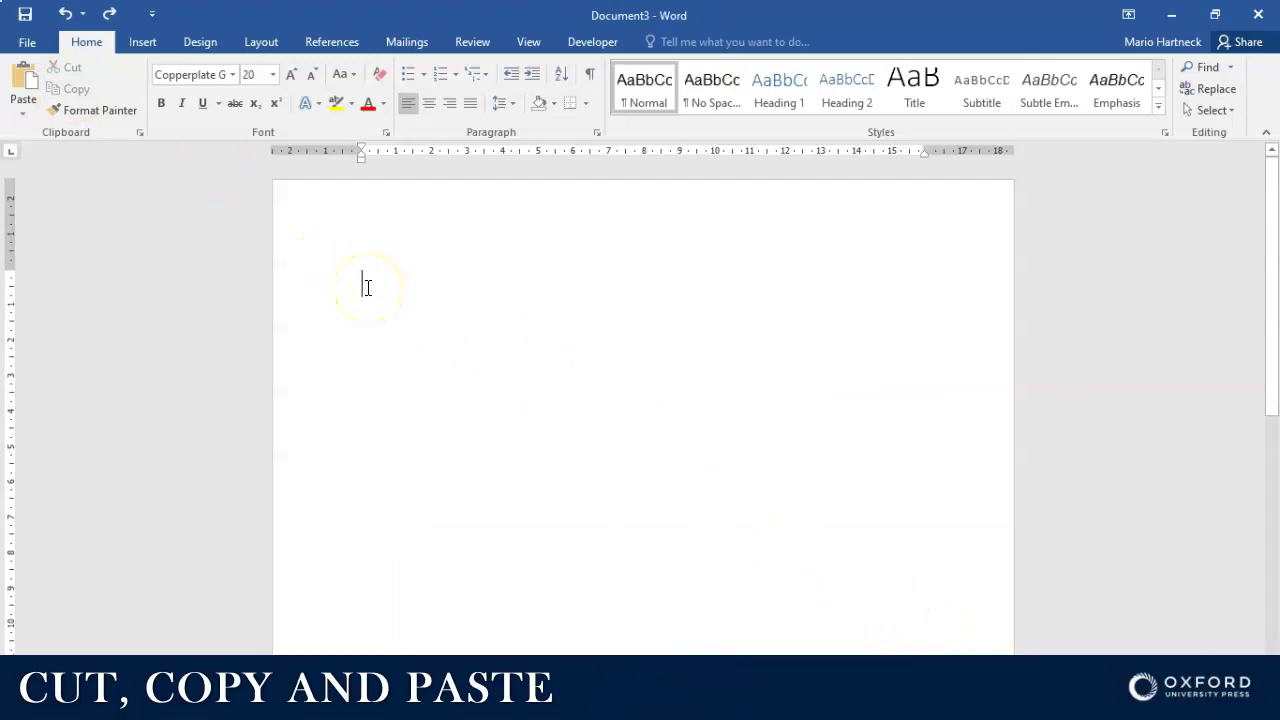
pyautogui.click(24, 78)
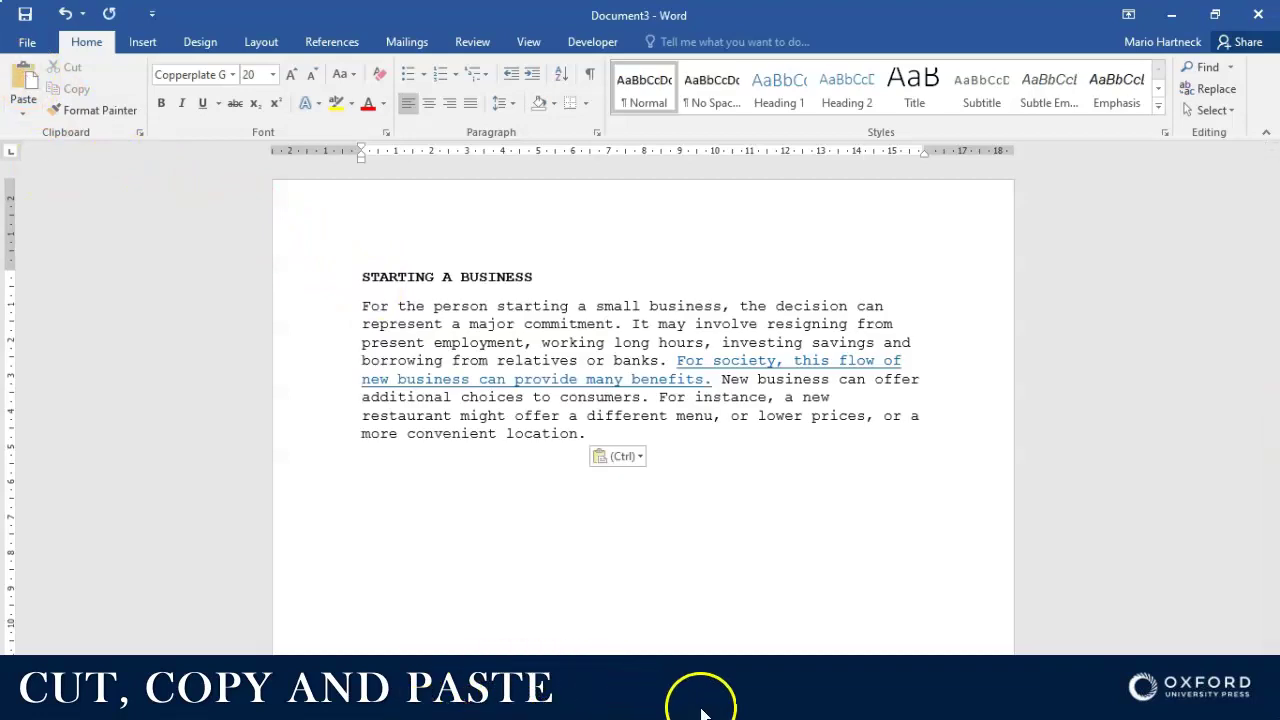
# Check the original text in POWER BREAK 6.2.5, return to Document3 and undo the paste
pyautogui.moveTo(704, 705)
pyautogui.click(698, 628)
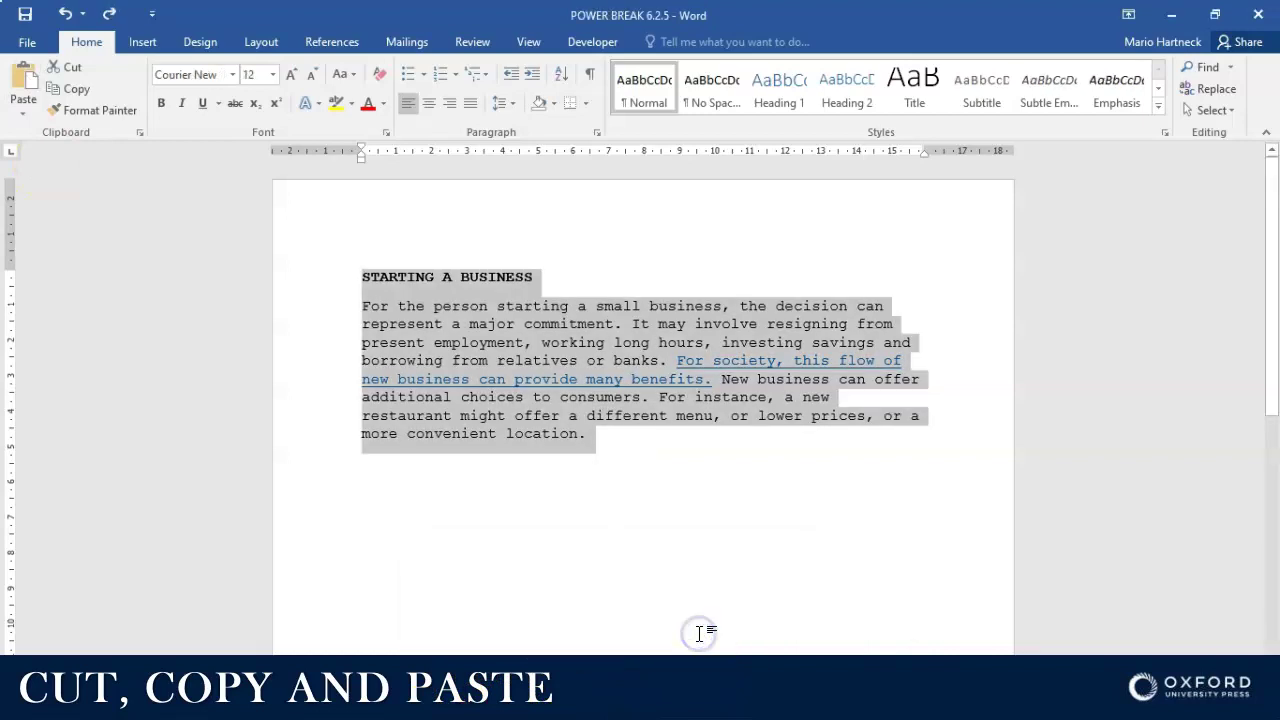
pyautogui.click(724, 700)
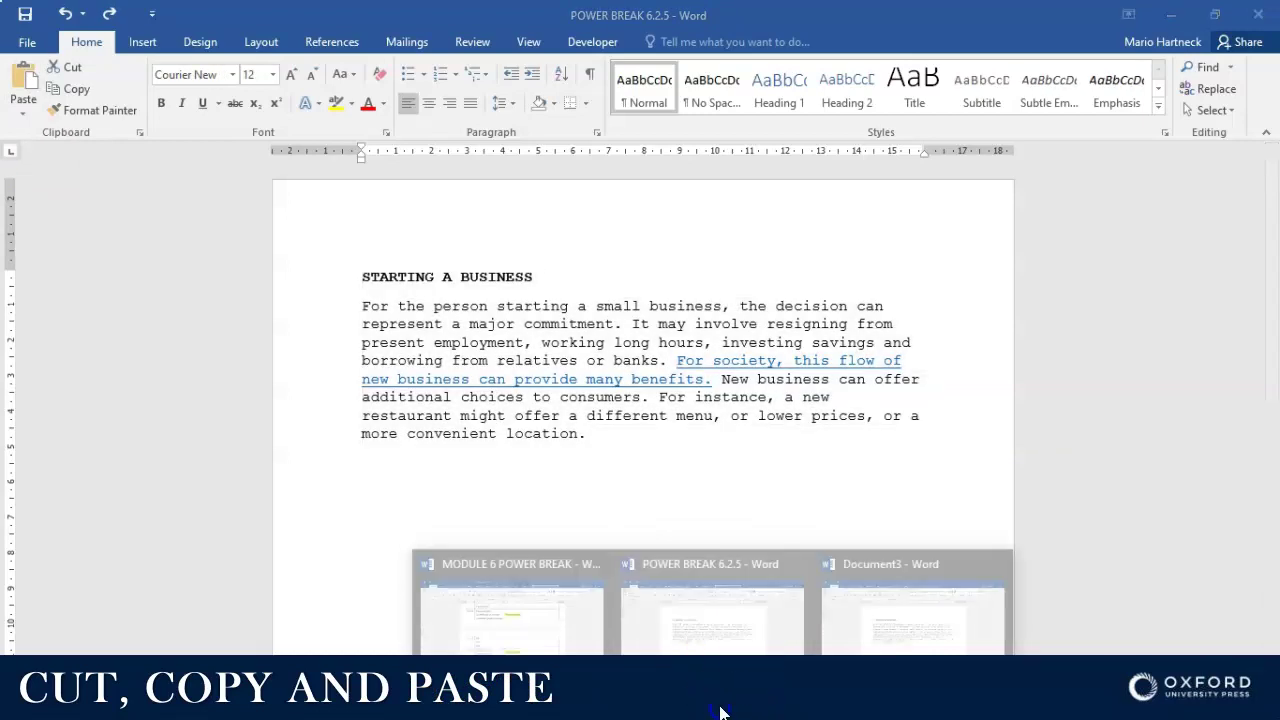
pyautogui.click(893, 622)
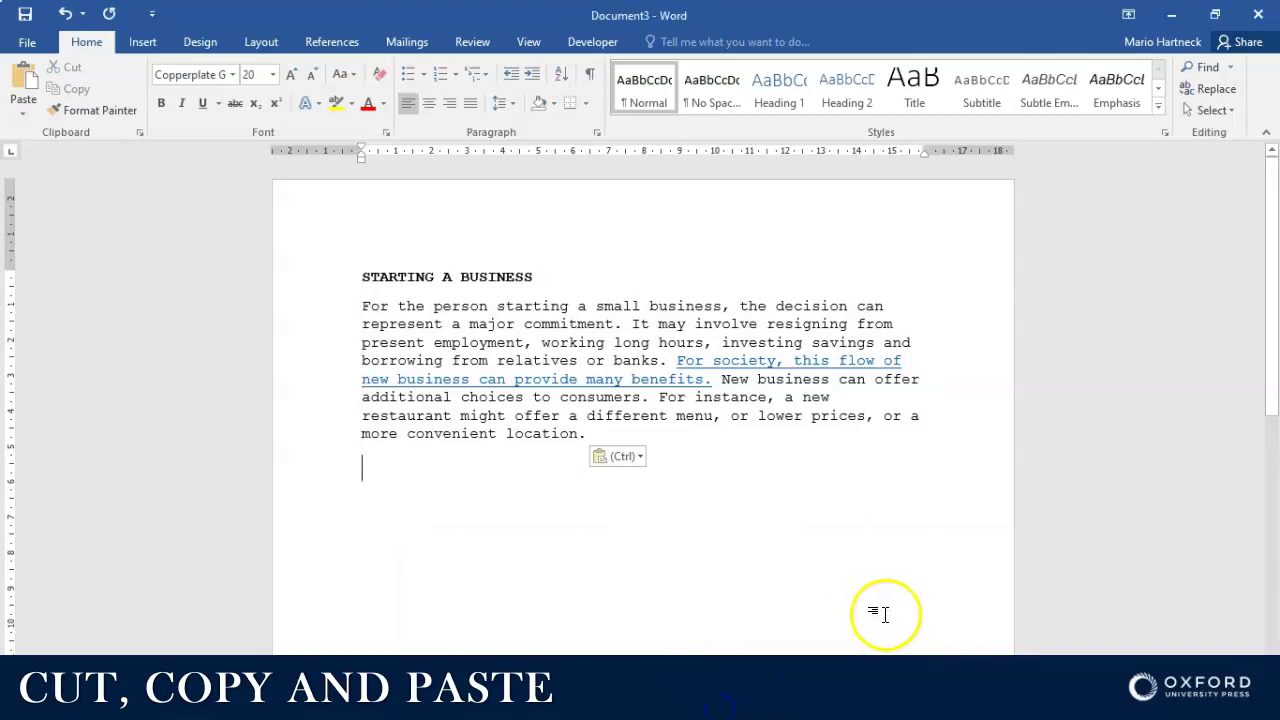
pyautogui.click(65, 15)
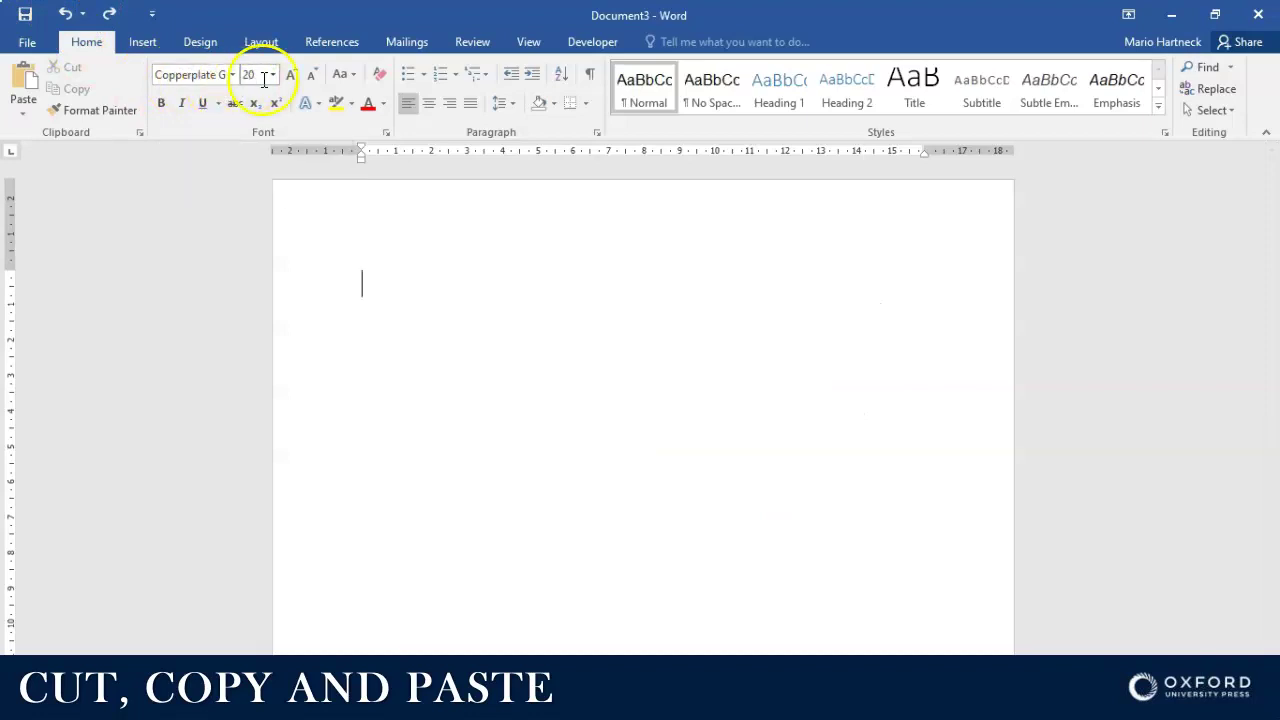
# Switch to POWER BREAK 6.2.5 and cut the selected heading and paragraph from the document
pyautogui.click(717, 712)
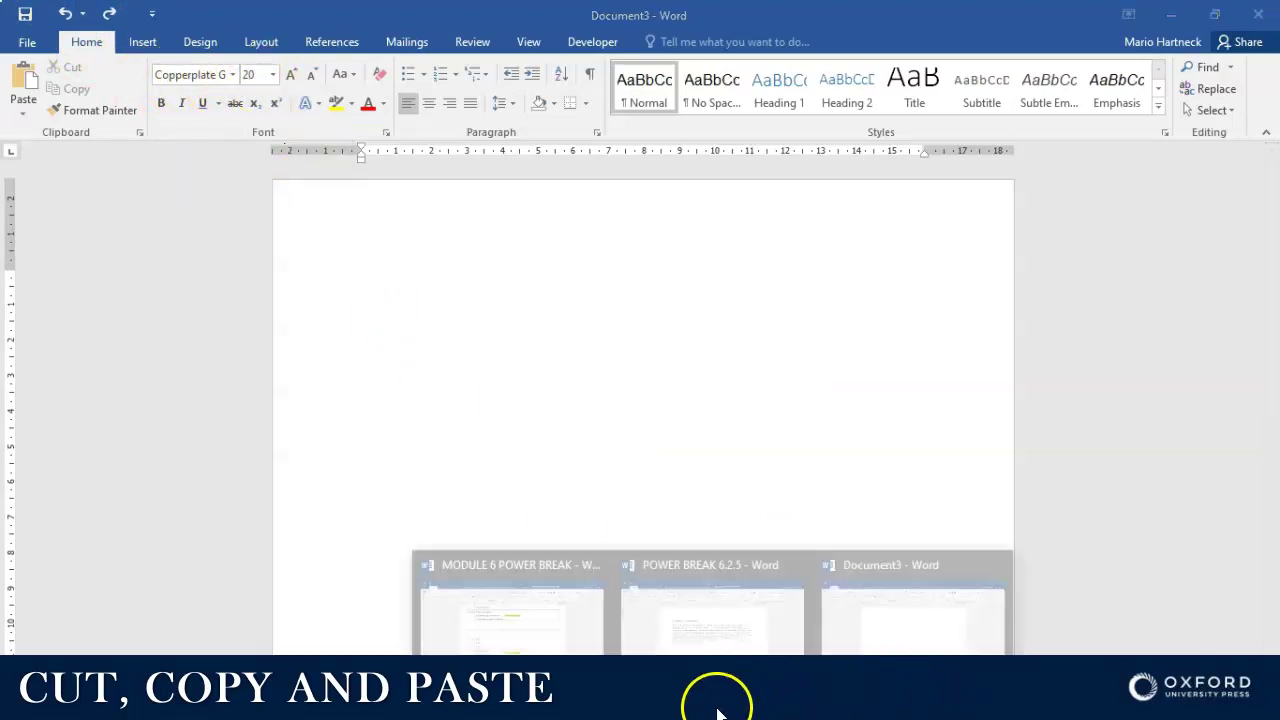
pyautogui.click(686, 632)
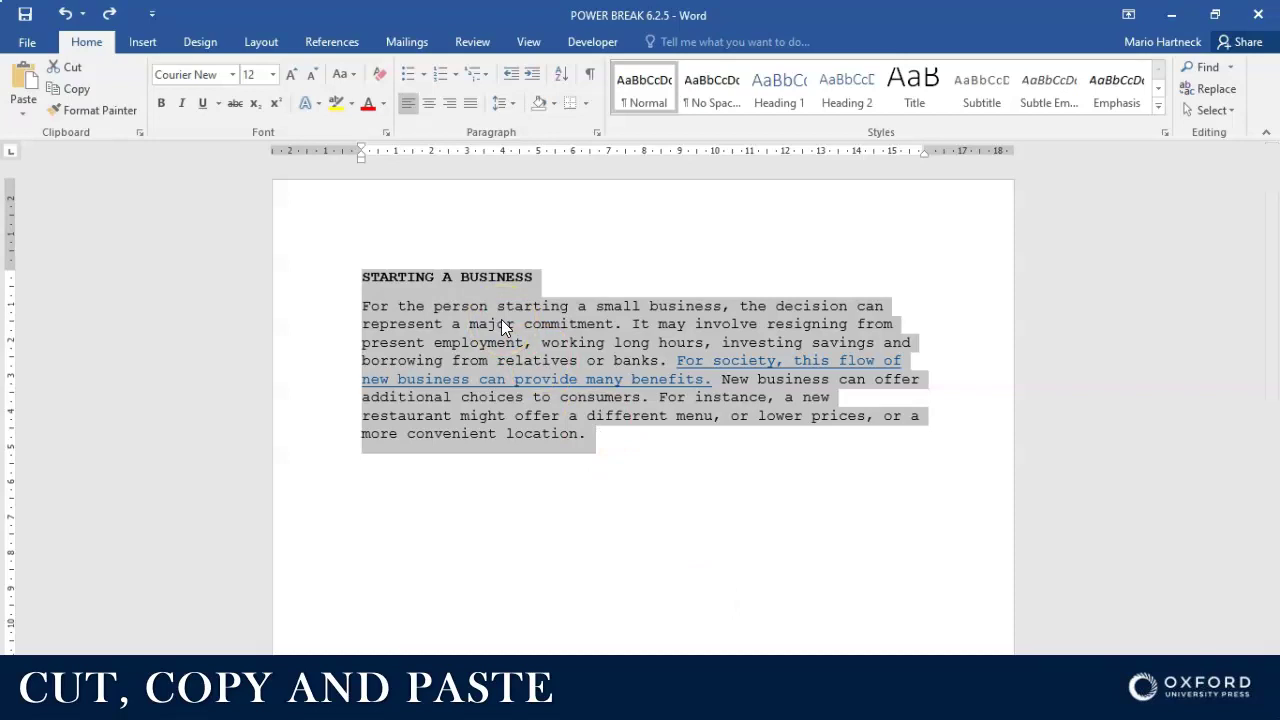
pyautogui.click(71, 68)
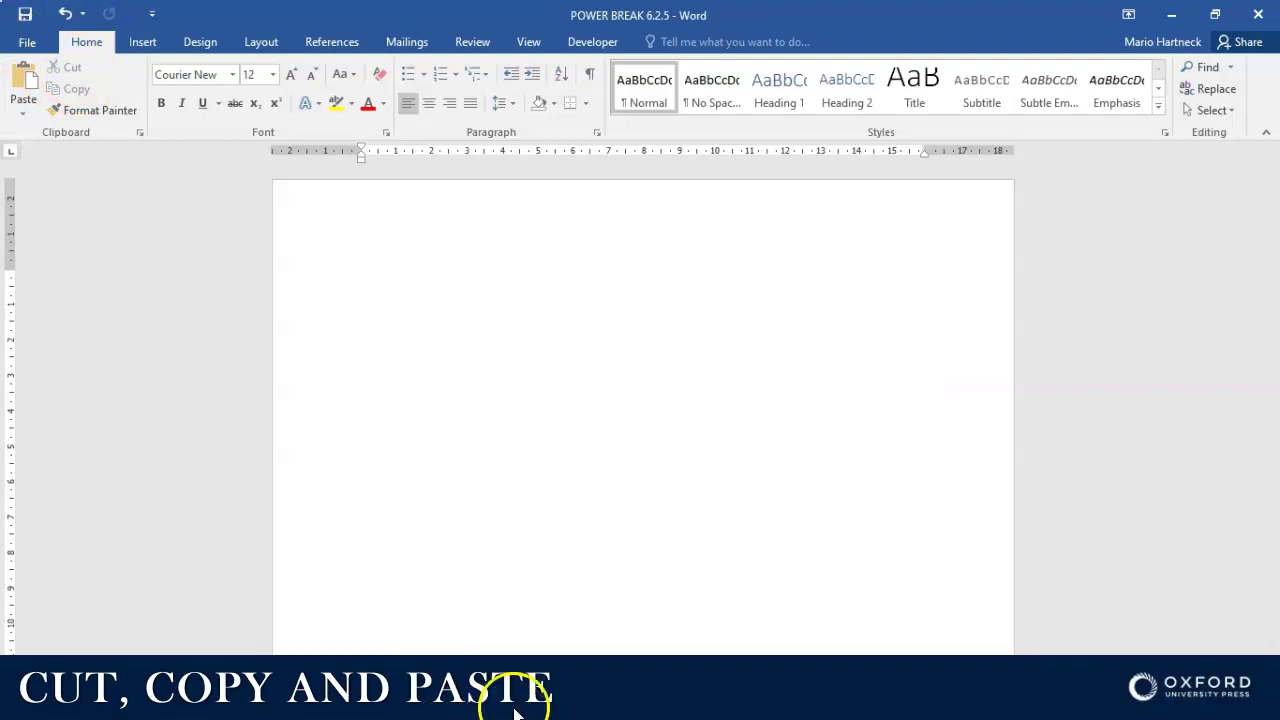
# Switch to the blank Document3 and paste the cut heading and paragraph at the start of the page
pyautogui.moveTo(646, 706)
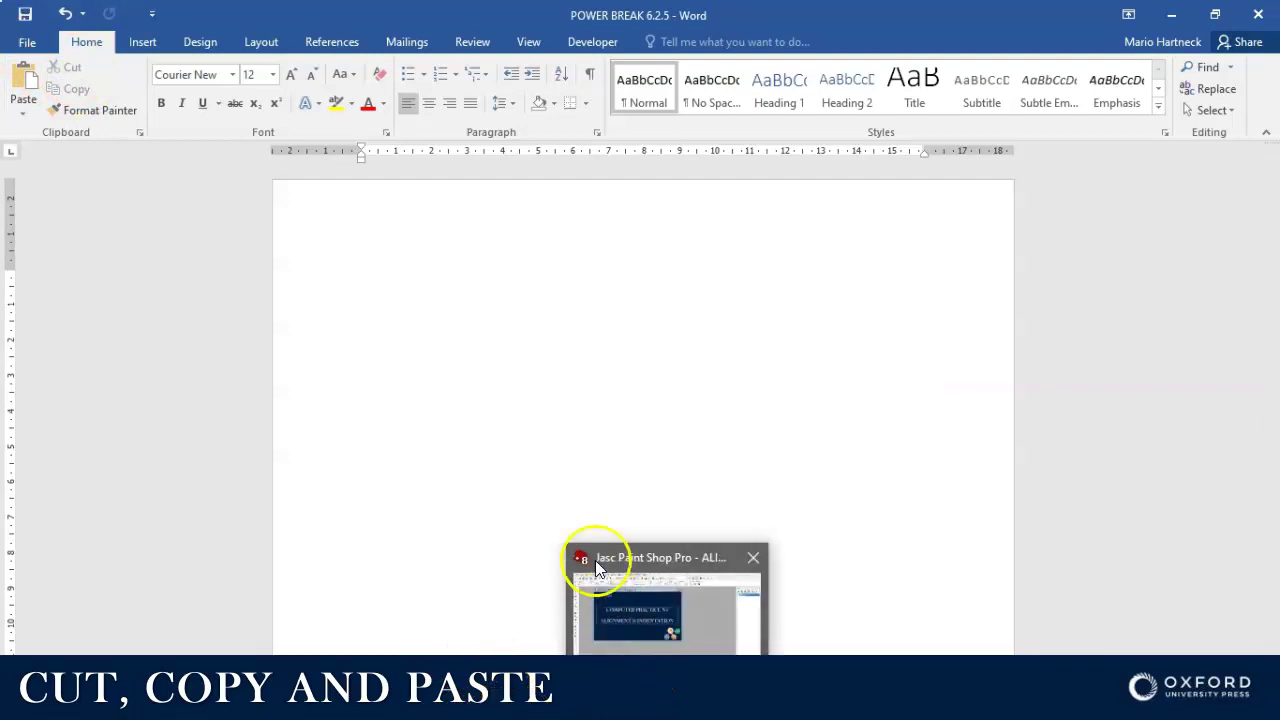
pyautogui.moveTo(714, 706)
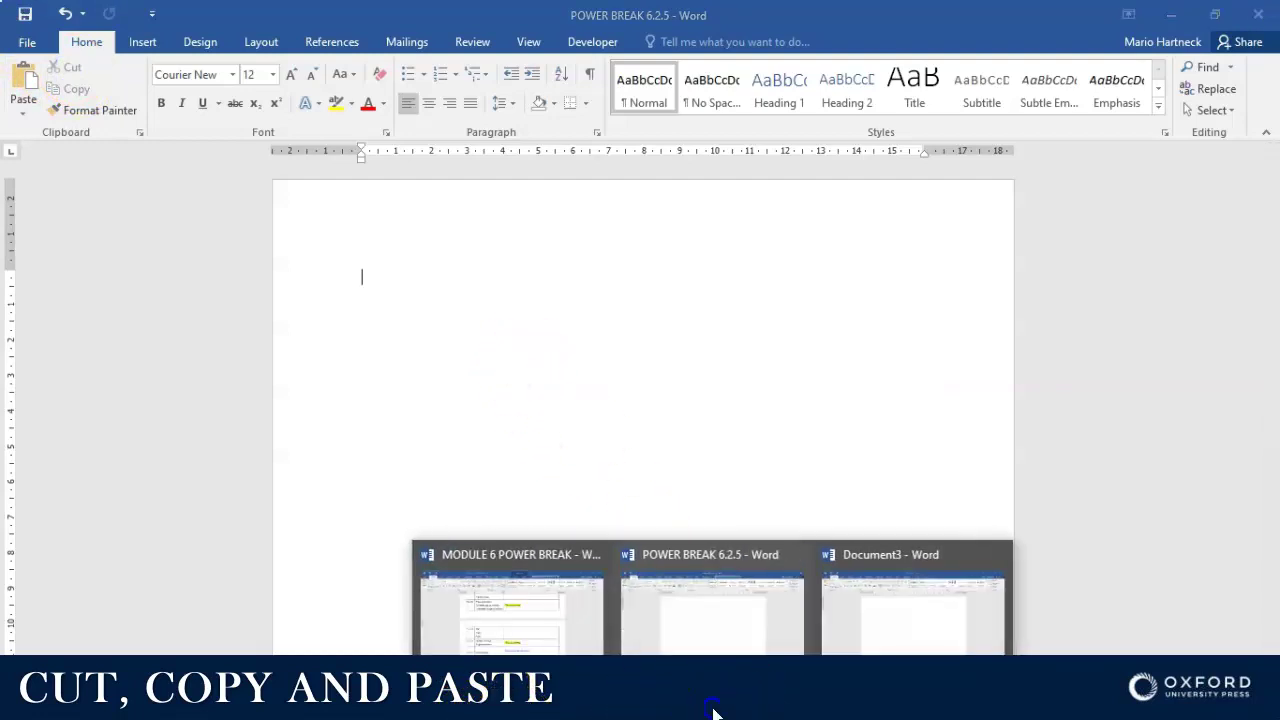
pyautogui.click(897, 612)
pyautogui.rightClick(383, 286)
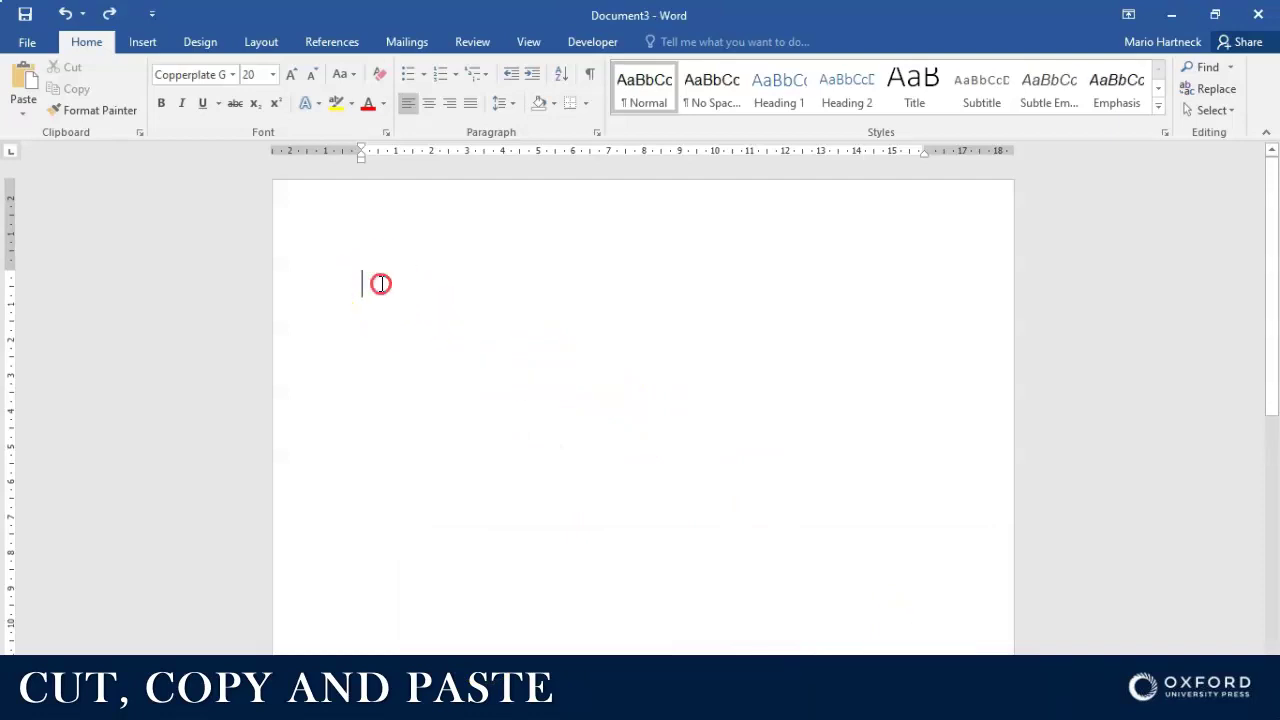
pyautogui.click(22, 78)
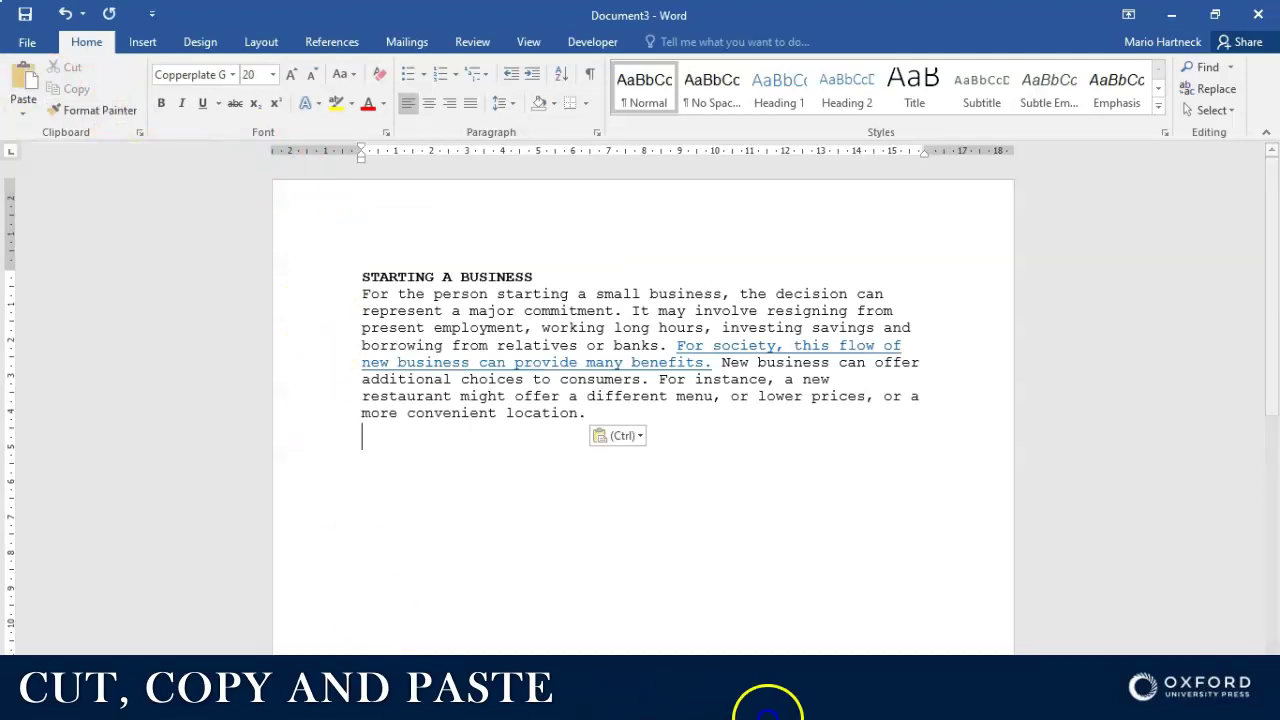
# Undo the cut in POWER BREAK 6.2.5 and undo the paste of the heading and paragraph in Document3
pyautogui.moveTo(700, 694)
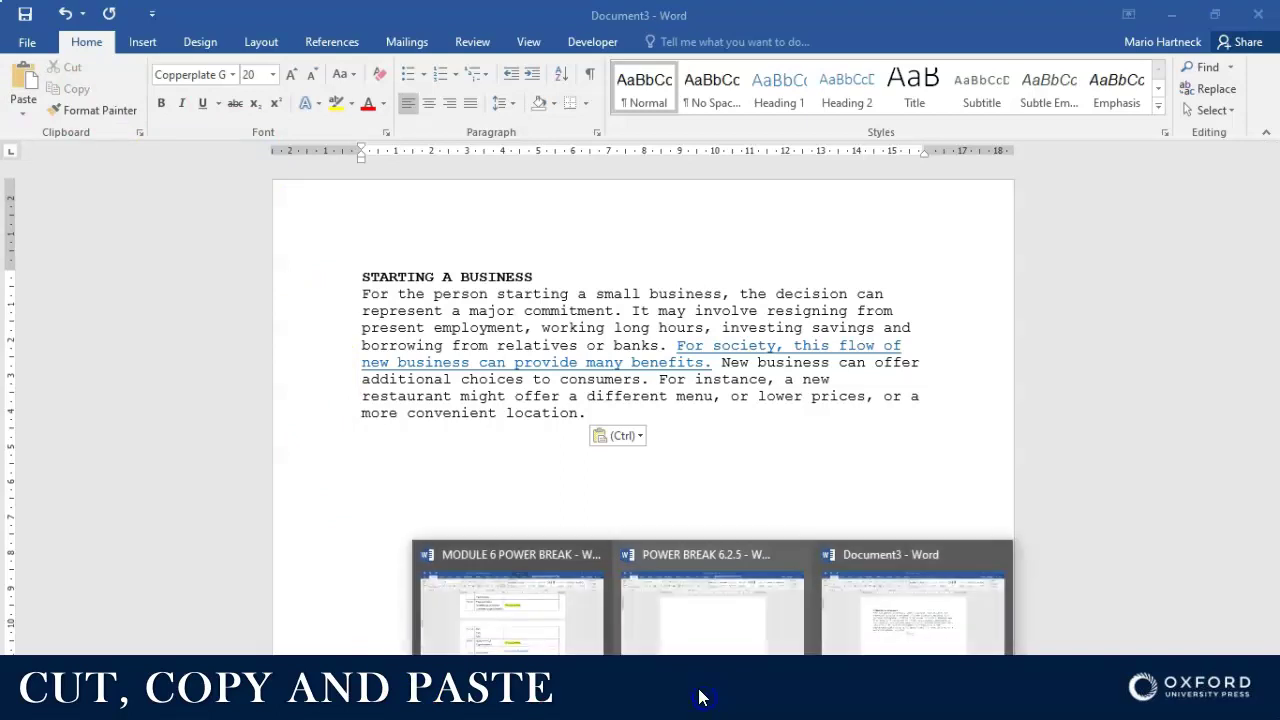
pyautogui.click(686, 634)
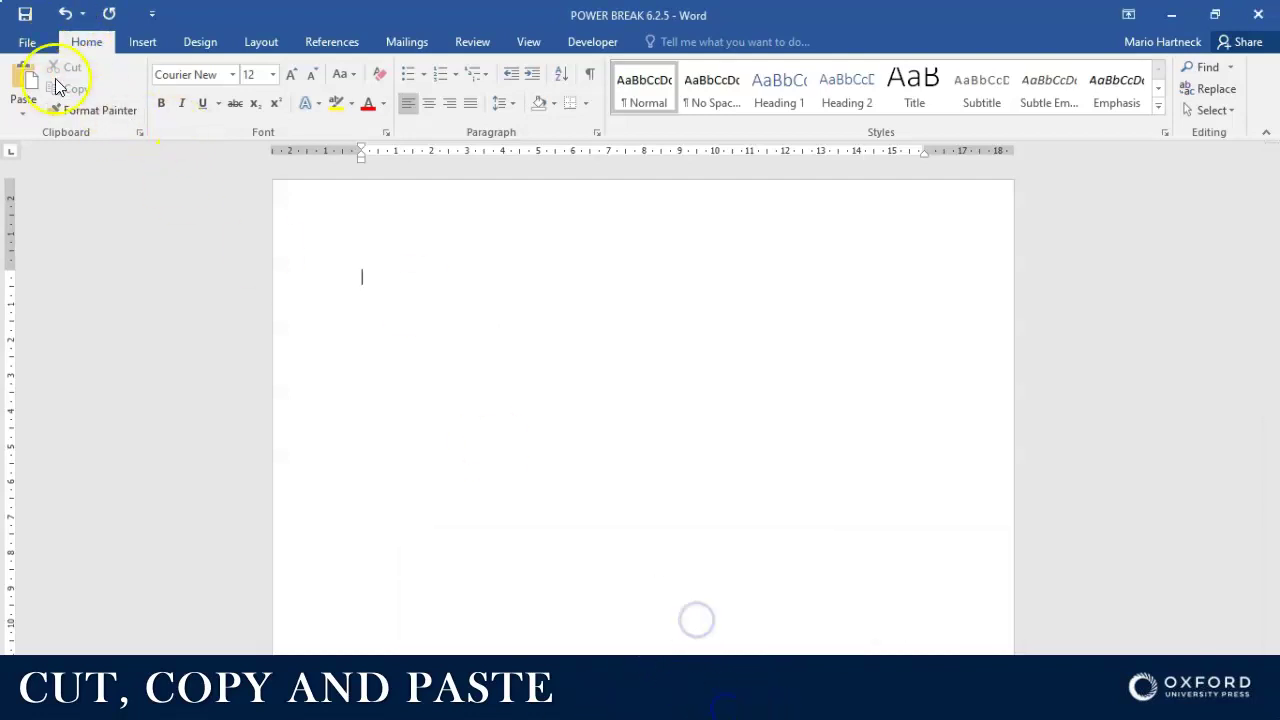
pyautogui.click(64, 13)
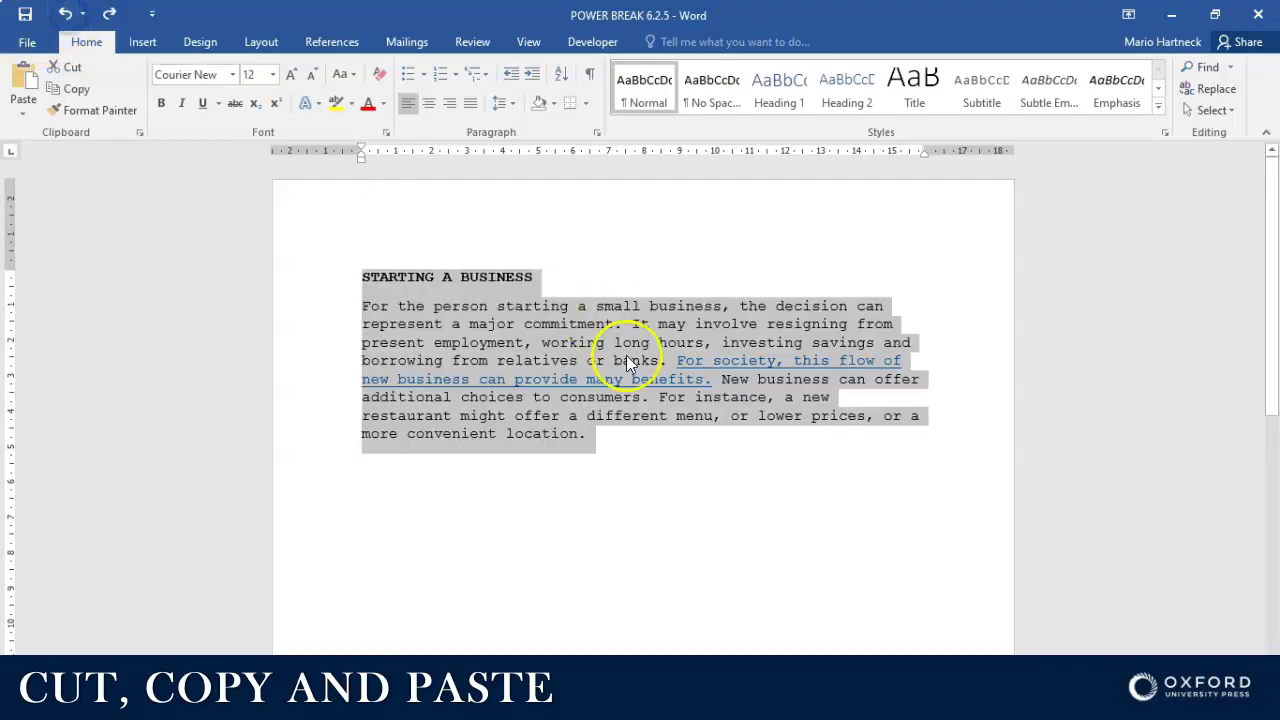
pyautogui.click(694, 413)
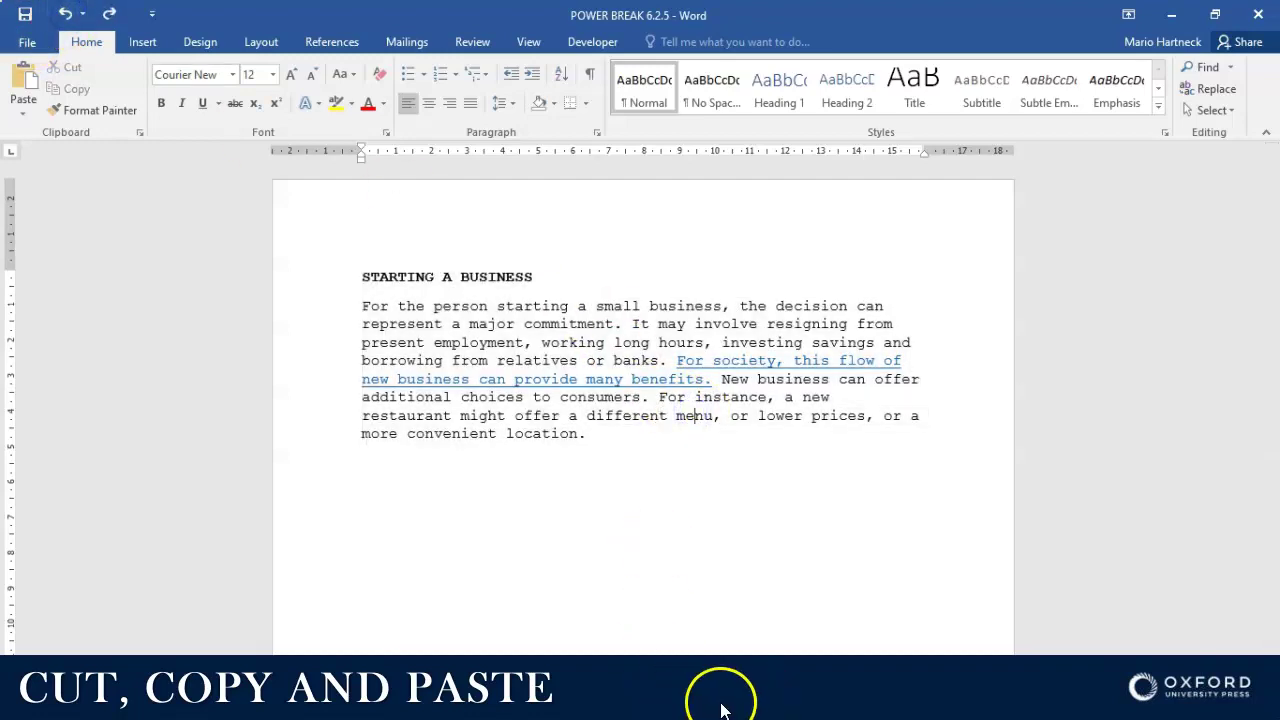
pyautogui.click(900, 617)
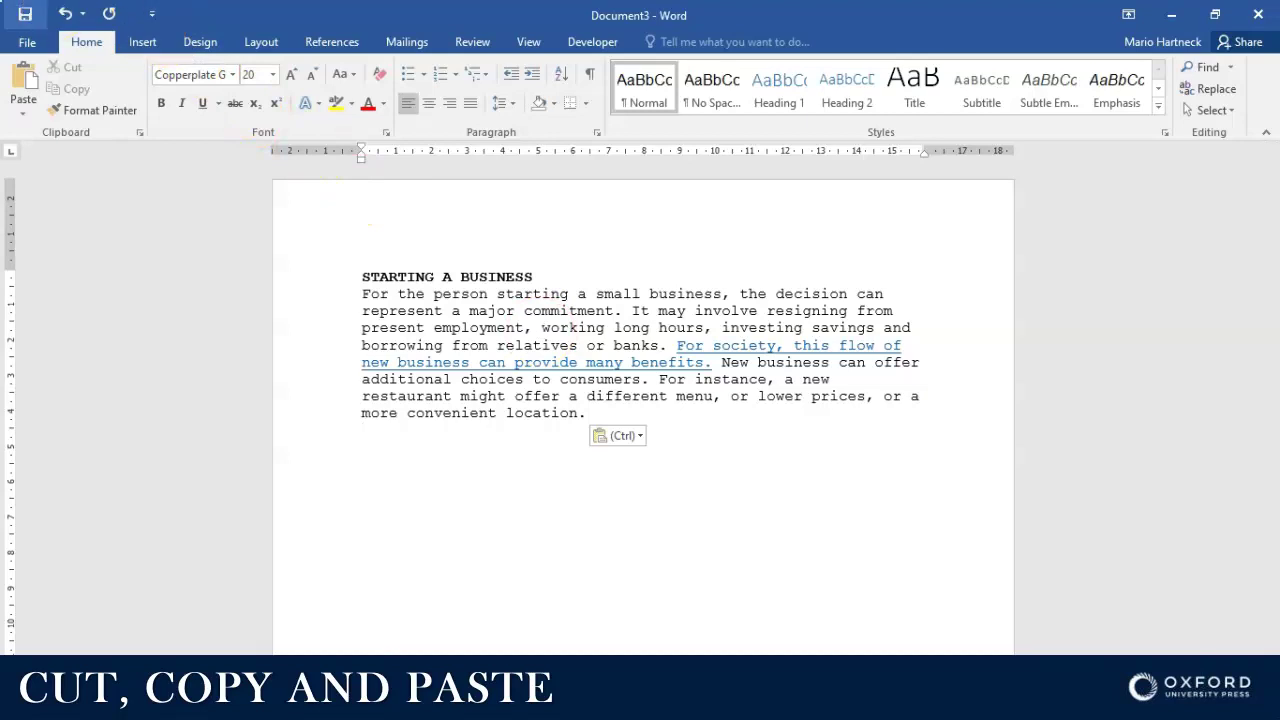
pyautogui.click(64, 13)
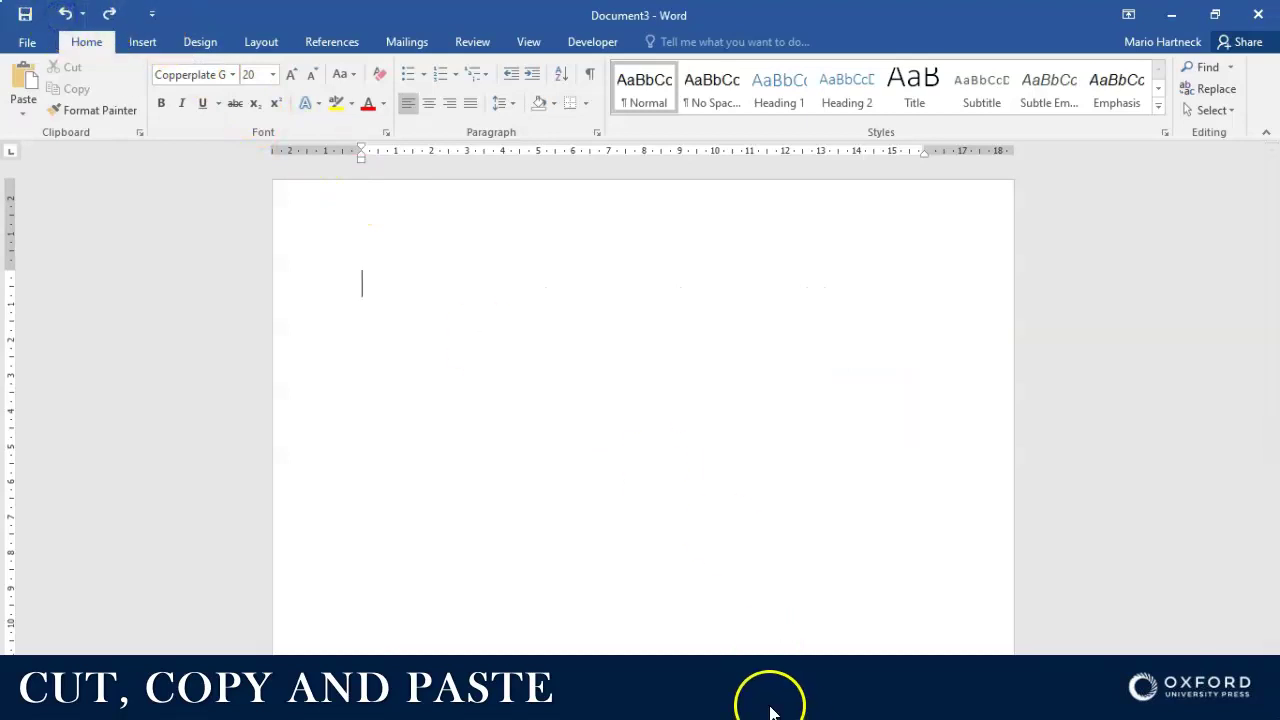
# Switch to POWER BREAK 6.2.5 and copy the STARTING A BUSINESS heading together with its paragraph
pyautogui.moveTo(720, 689)
pyautogui.click(689, 623)
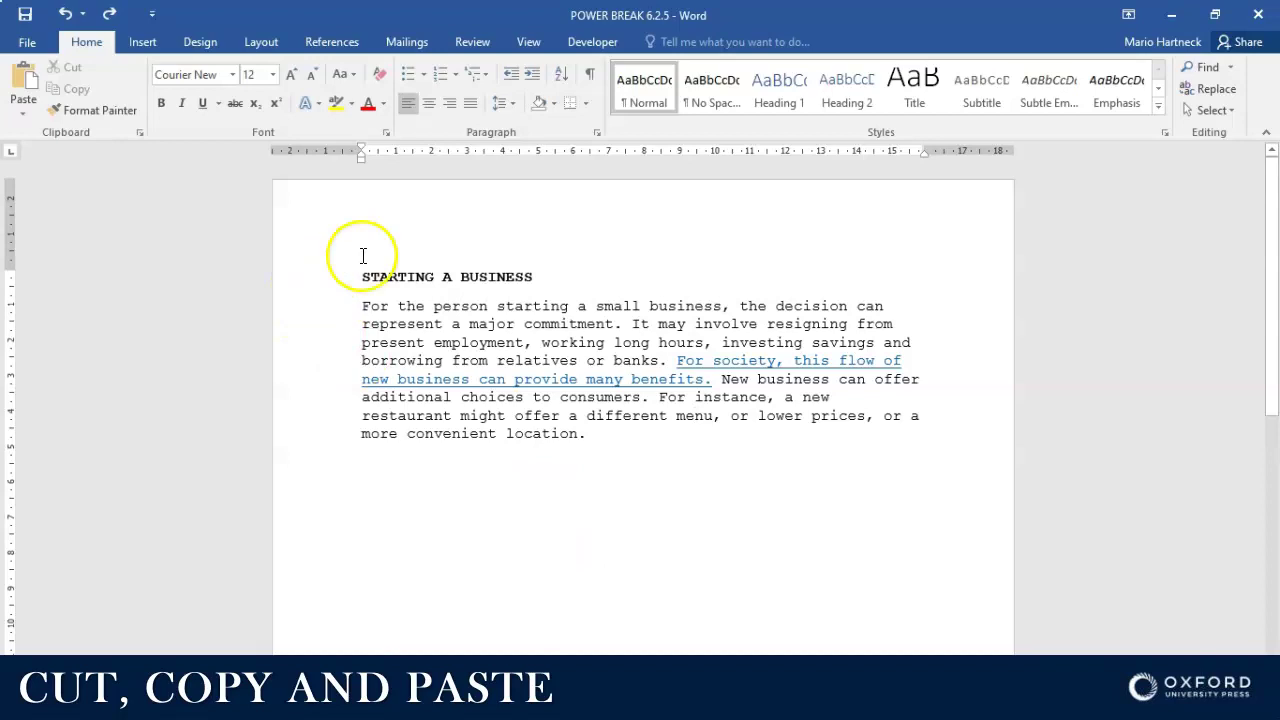
pyautogui.moveTo(360, 277); pyautogui.dragTo(626, 434)
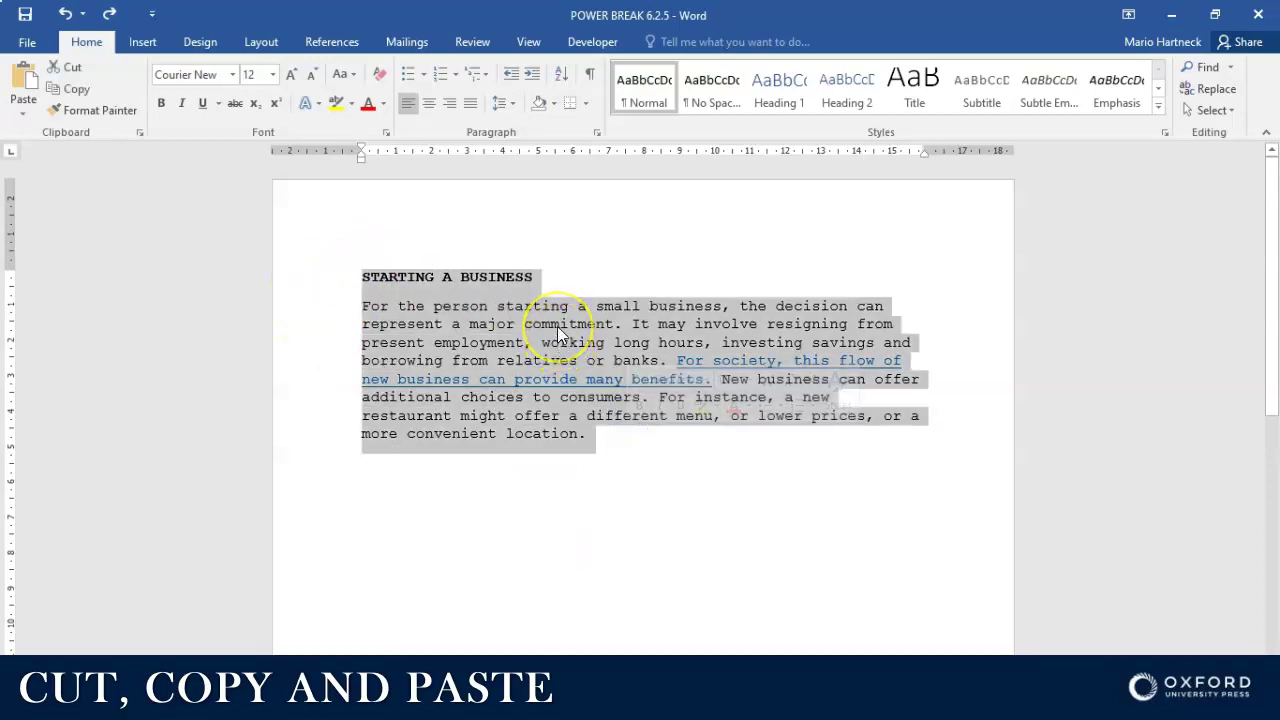
pyautogui.rightClick(519, 322)
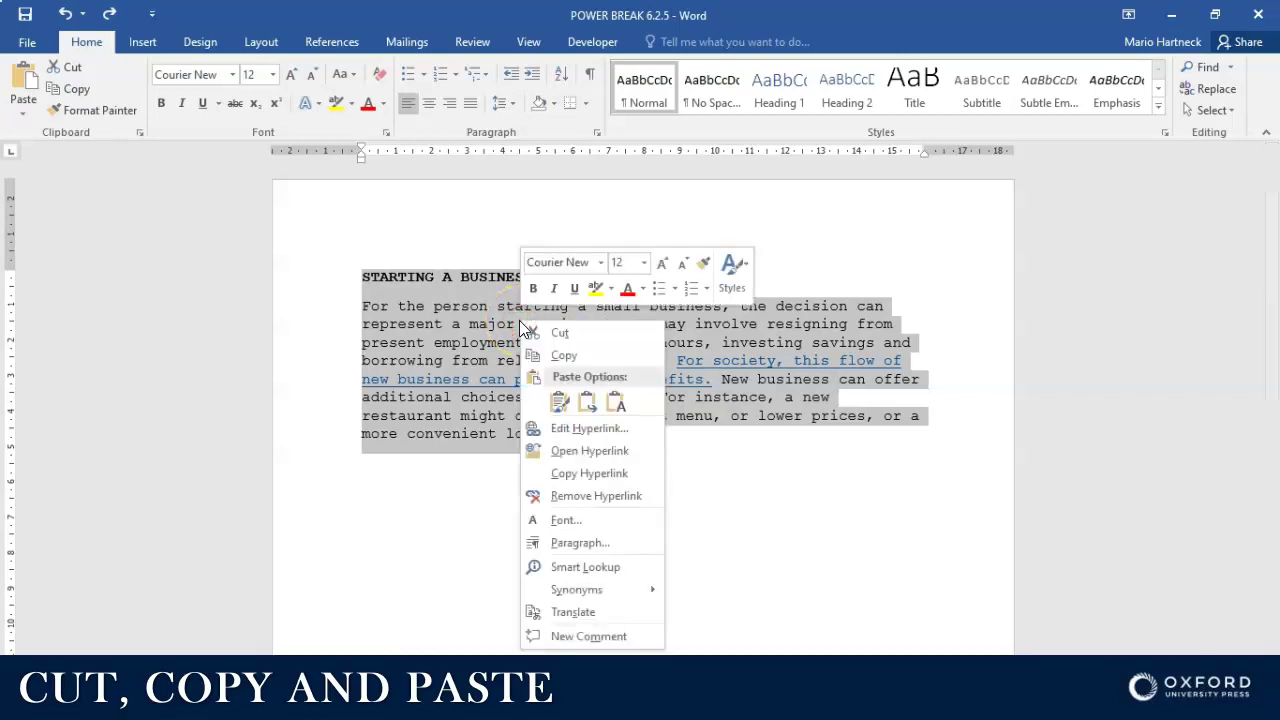
pyautogui.click(552, 332)
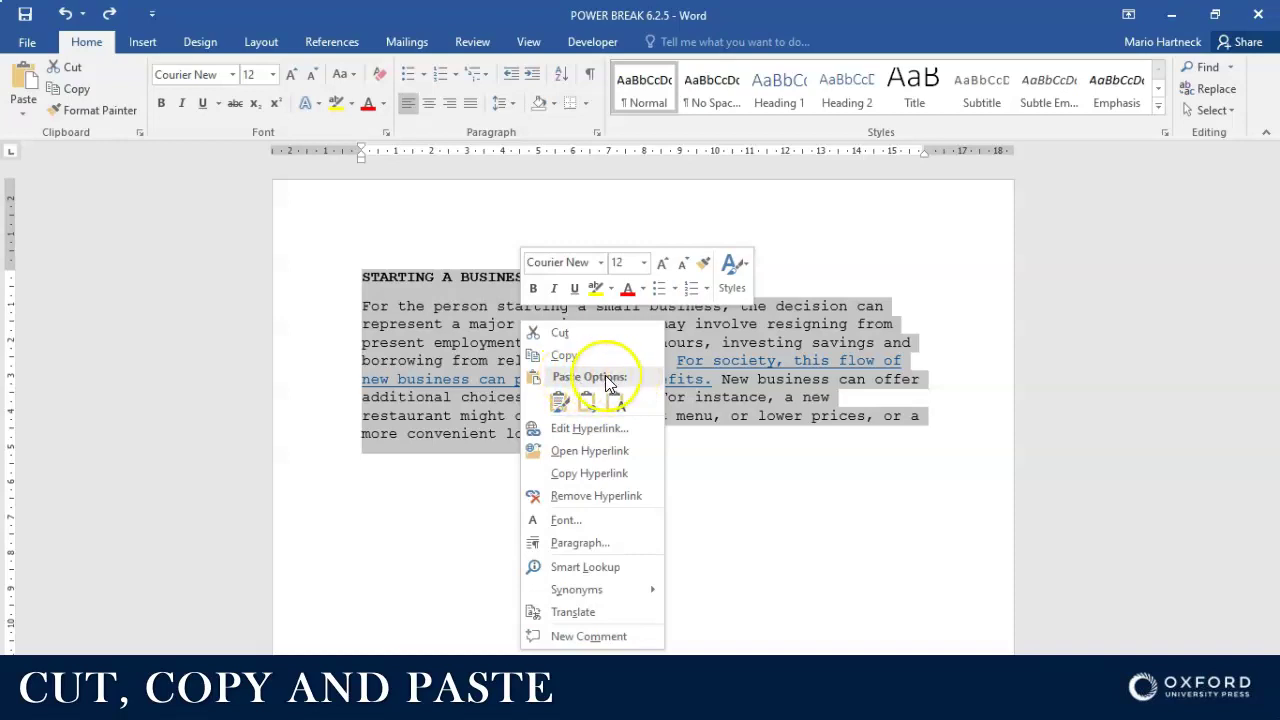
pyautogui.click(27, 118)
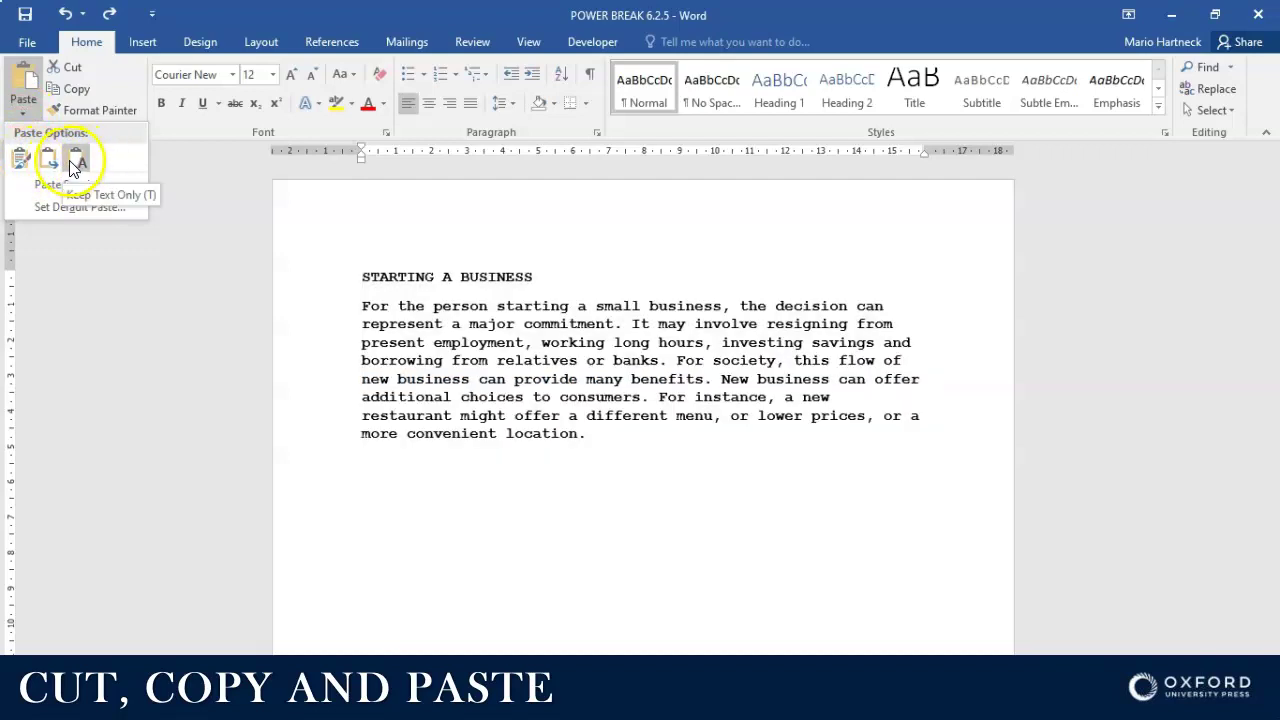
pyautogui.click(493, 337)
pyautogui.rightClick(496, 336)
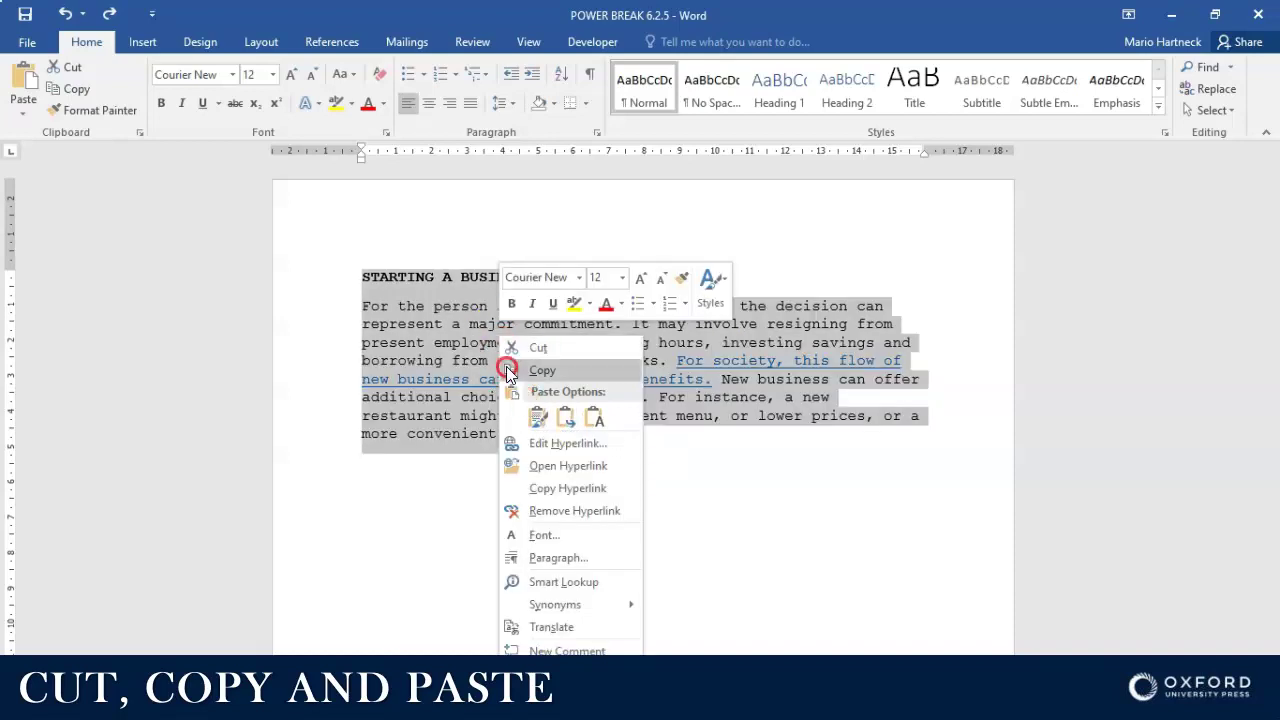
pyautogui.click(537, 418)
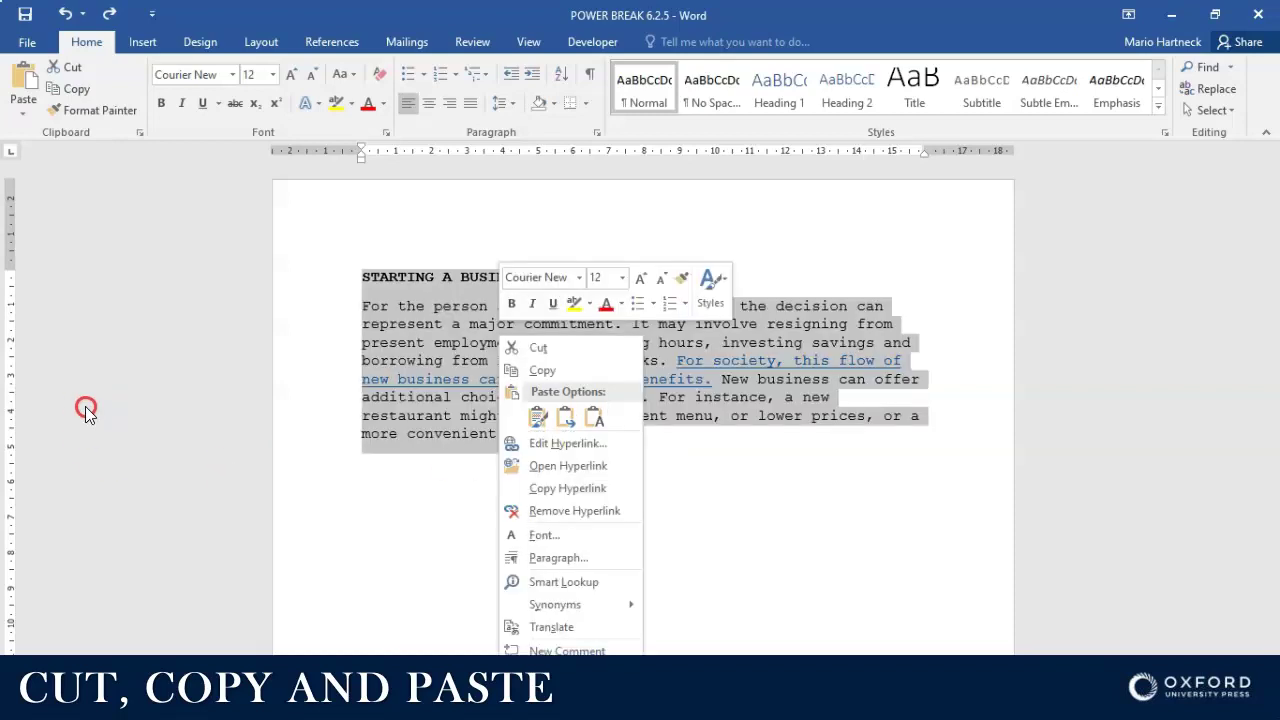
pyautogui.click(543, 371)
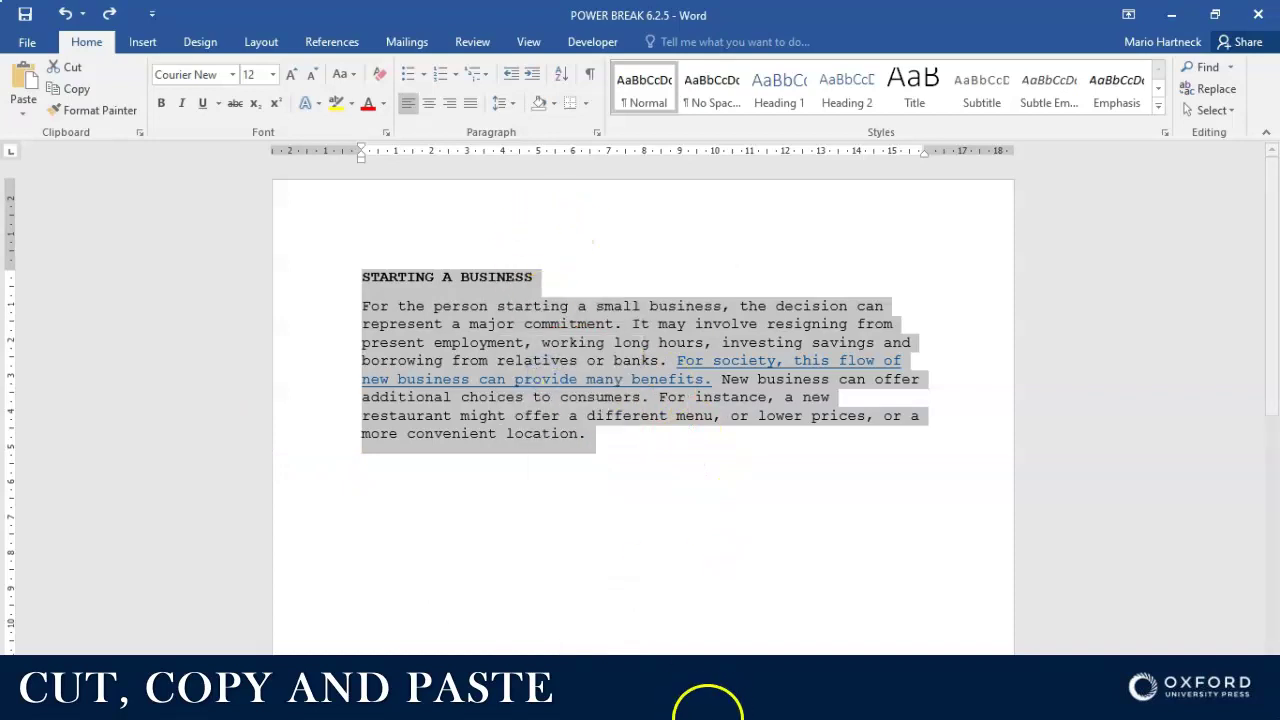
# Switch to the blank Document3 and show the paste options available at the start of the page
pyautogui.click(606, 697)
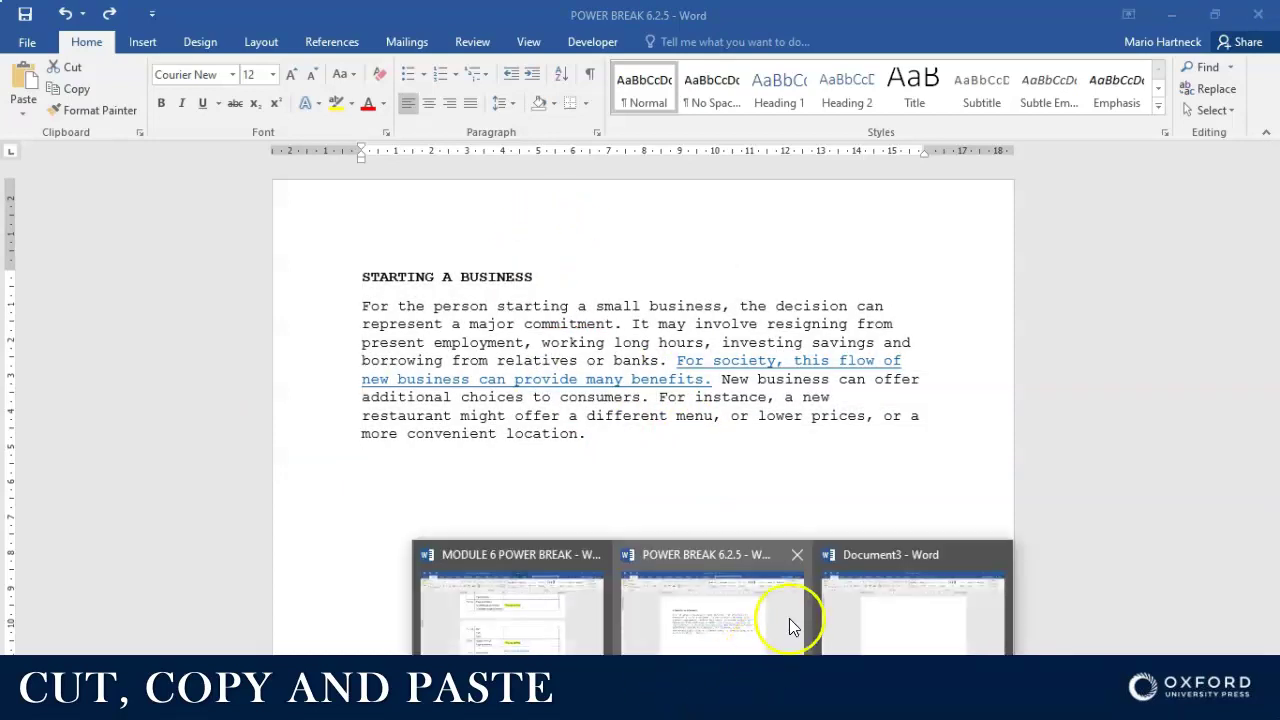
pyautogui.click(900, 626)
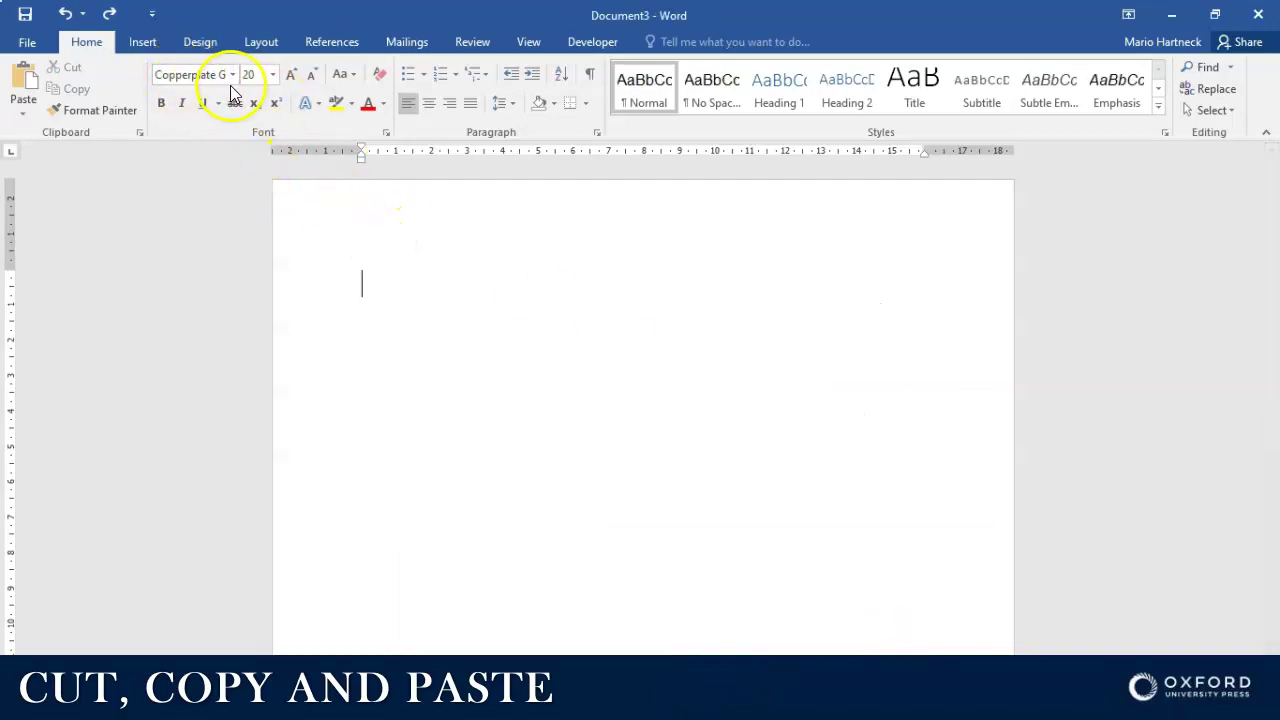
pyautogui.click(92, 110)
pyautogui.click(376, 276)
pyautogui.rightClick(376, 276)
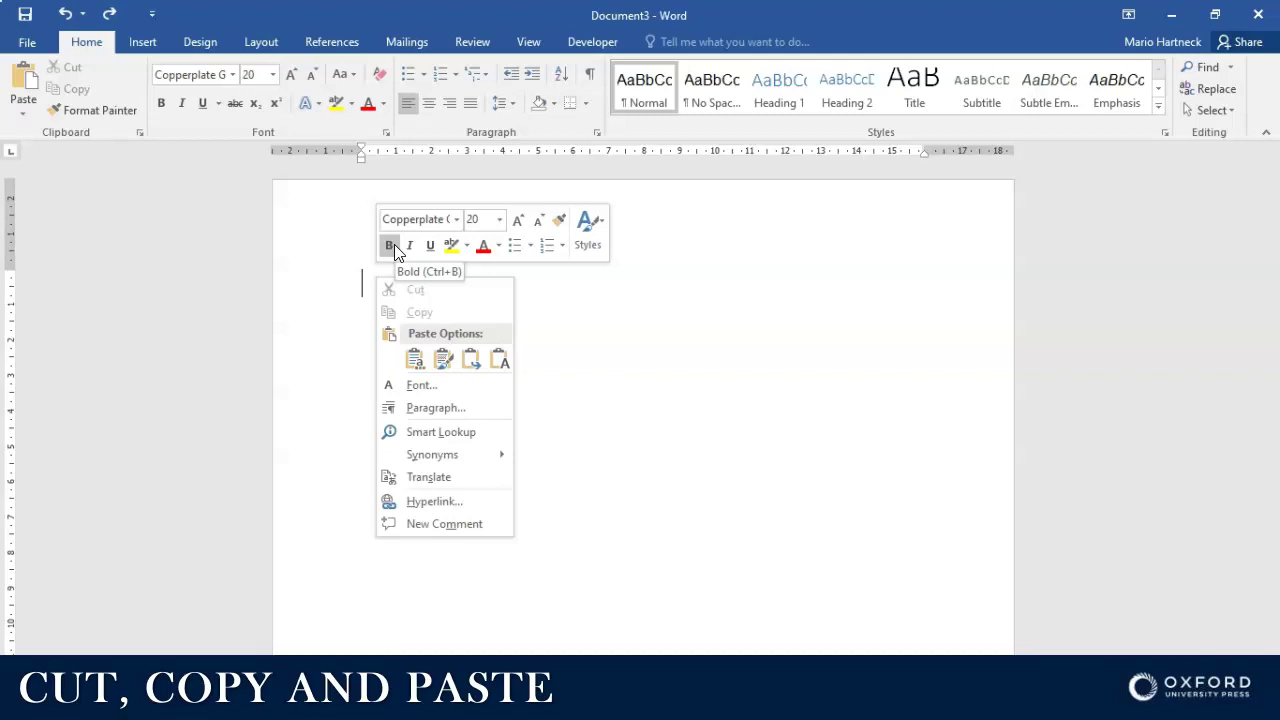
pyautogui.click(416, 357)
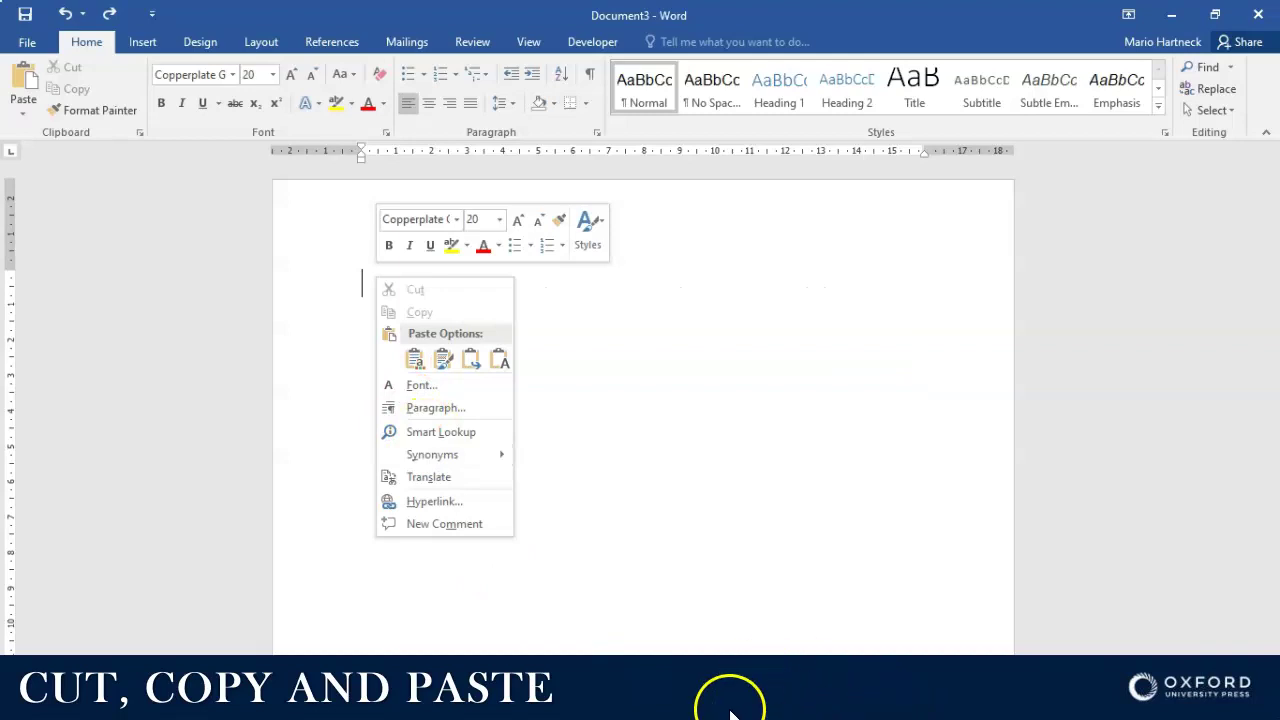
# Check the selected source text in POWER BREAK 6.2.5 and return to Document3
pyautogui.click(713, 700)
pyautogui.click(704, 621)
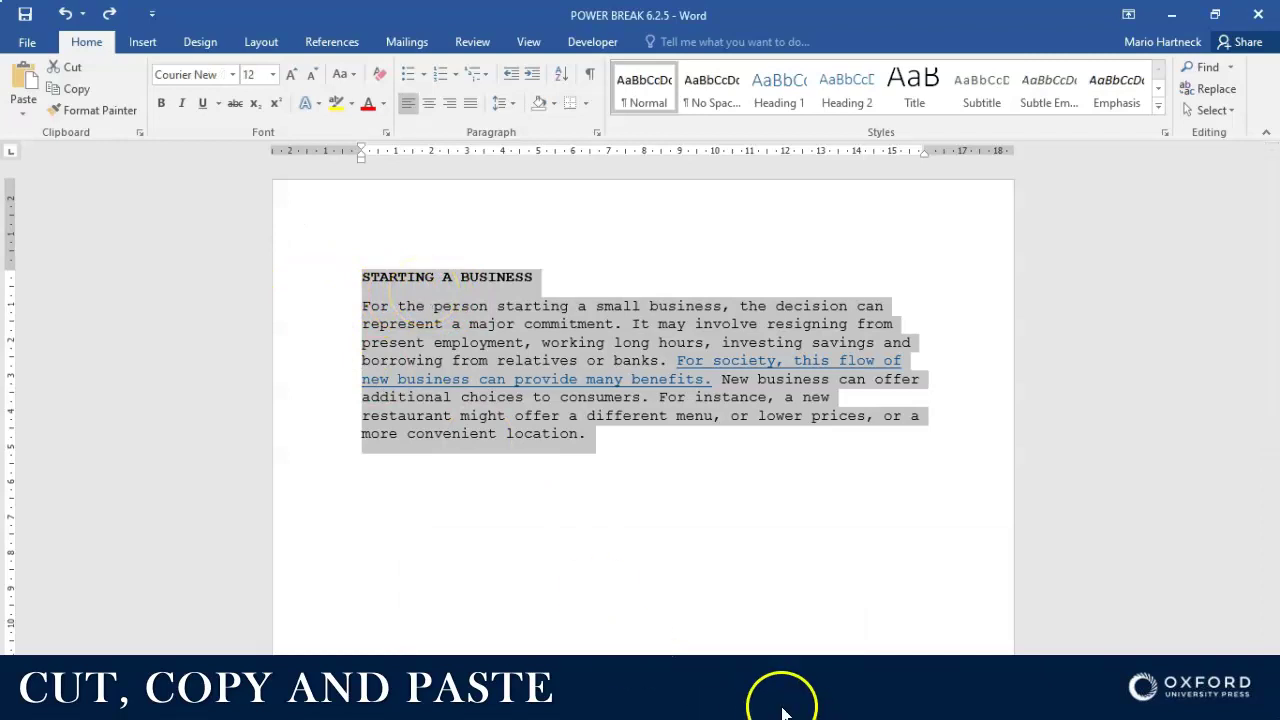
pyautogui.moveTo(720, 705)
pyautogui.click(886, 611)
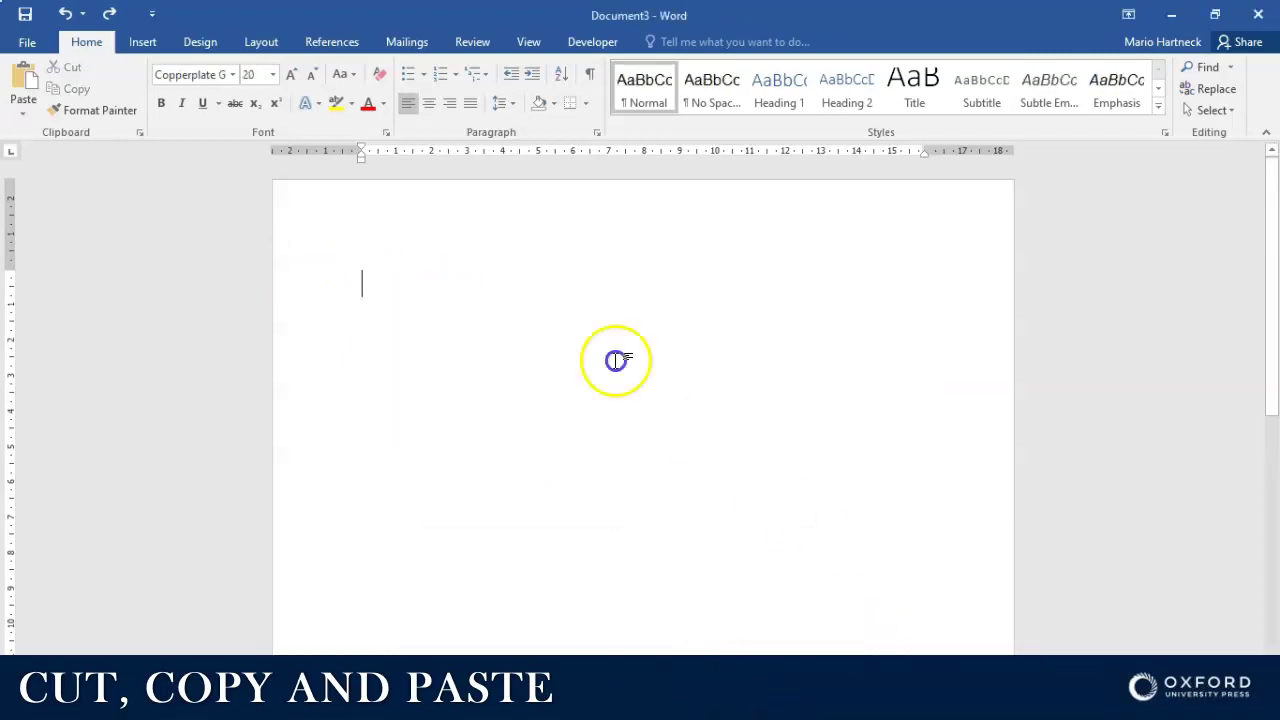
# Preview the Merge Formatting and Keep Text Only paste options in Document3, and paste the copied text with Keep Source Formatting
pyautogui.rightClick(365, 281)
pyautogui.click(406, 364)
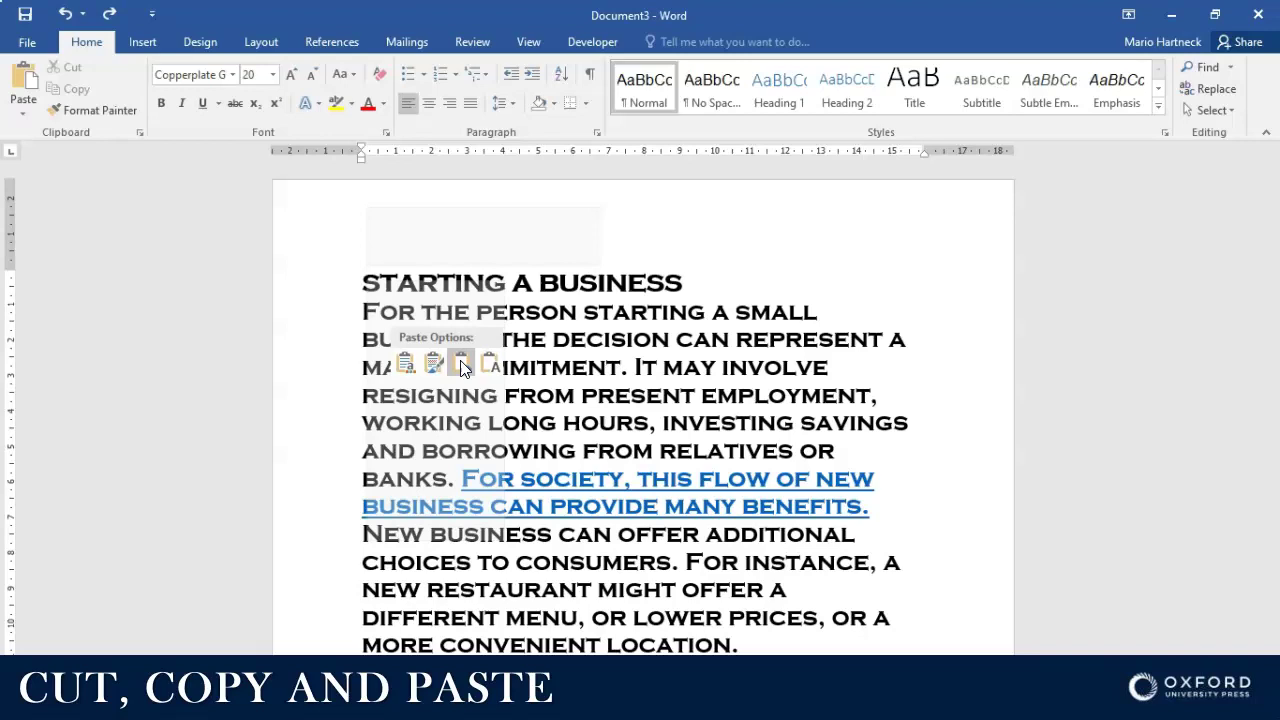
pyautogui.click(490, 366)
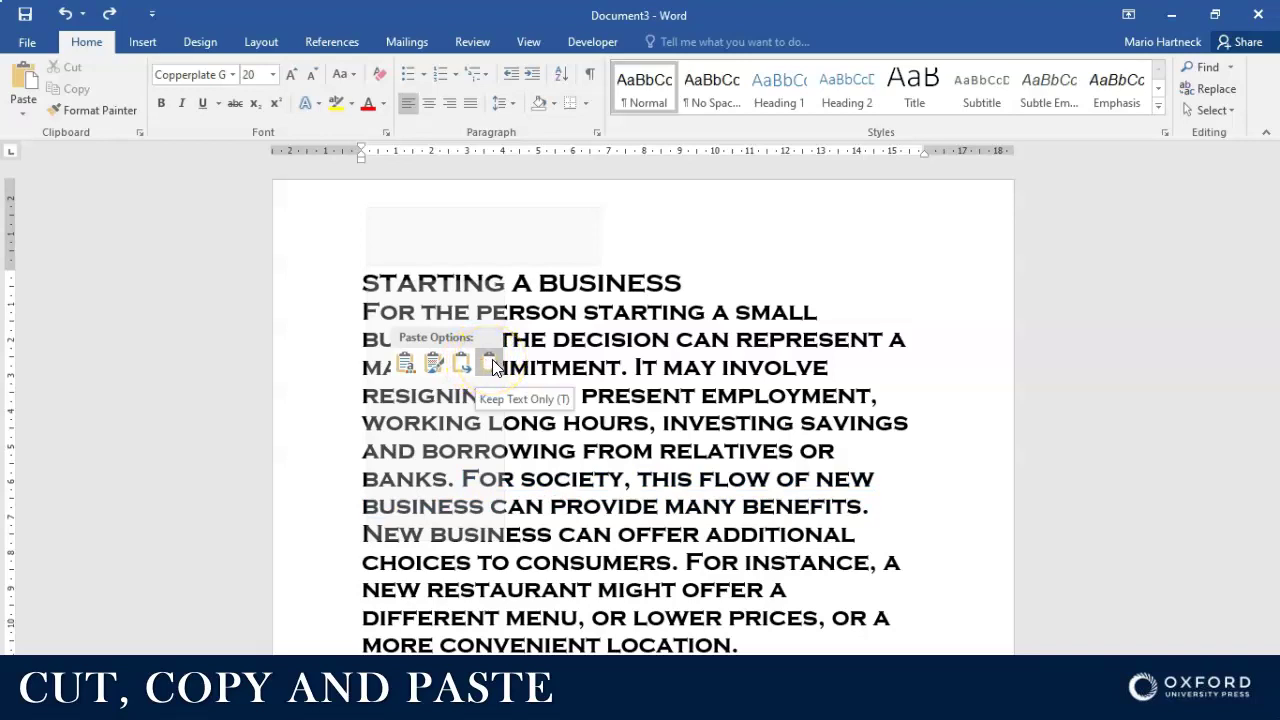
pyautogui.click(462, 366)
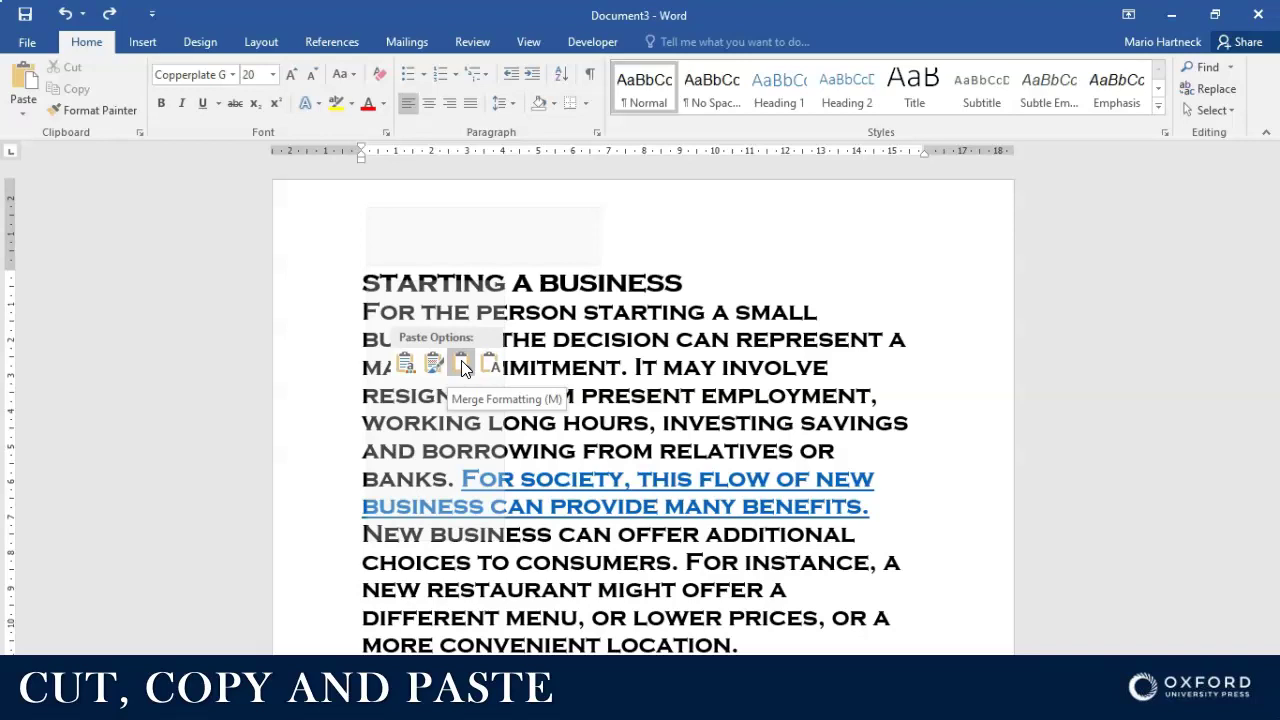
pyautogui.click(462, 366)
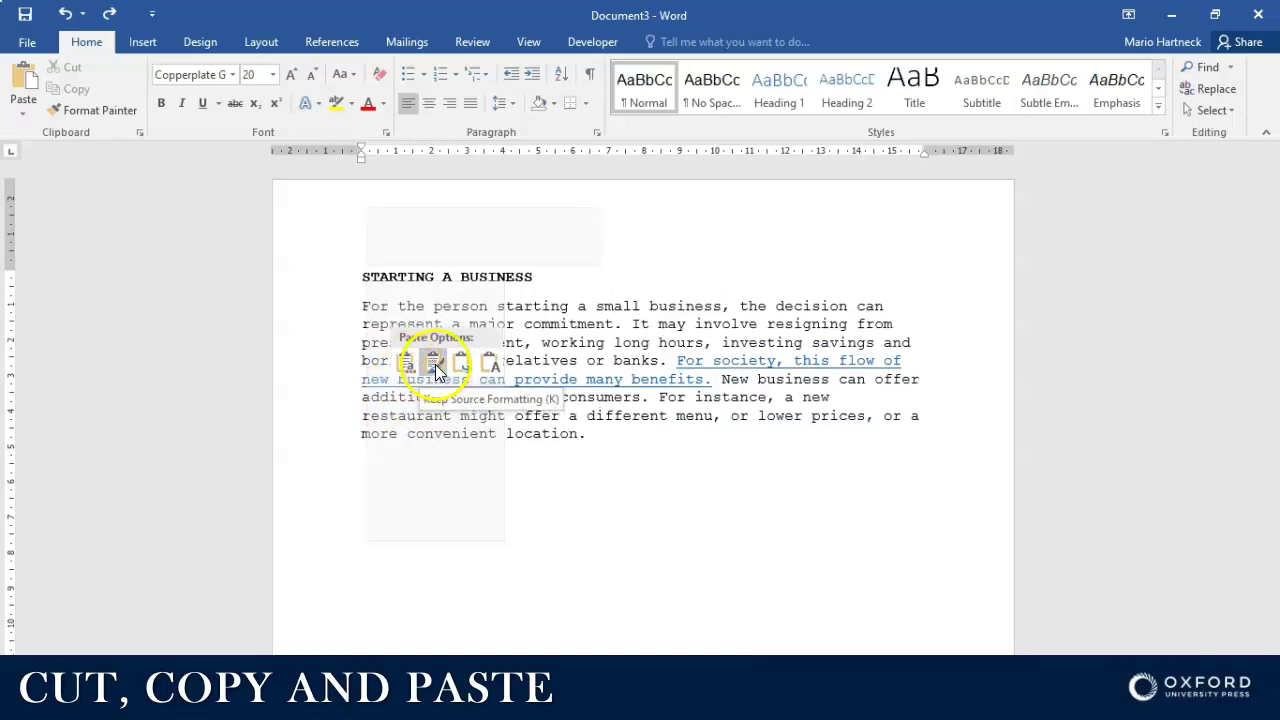
pyautogui.click(434, 364)
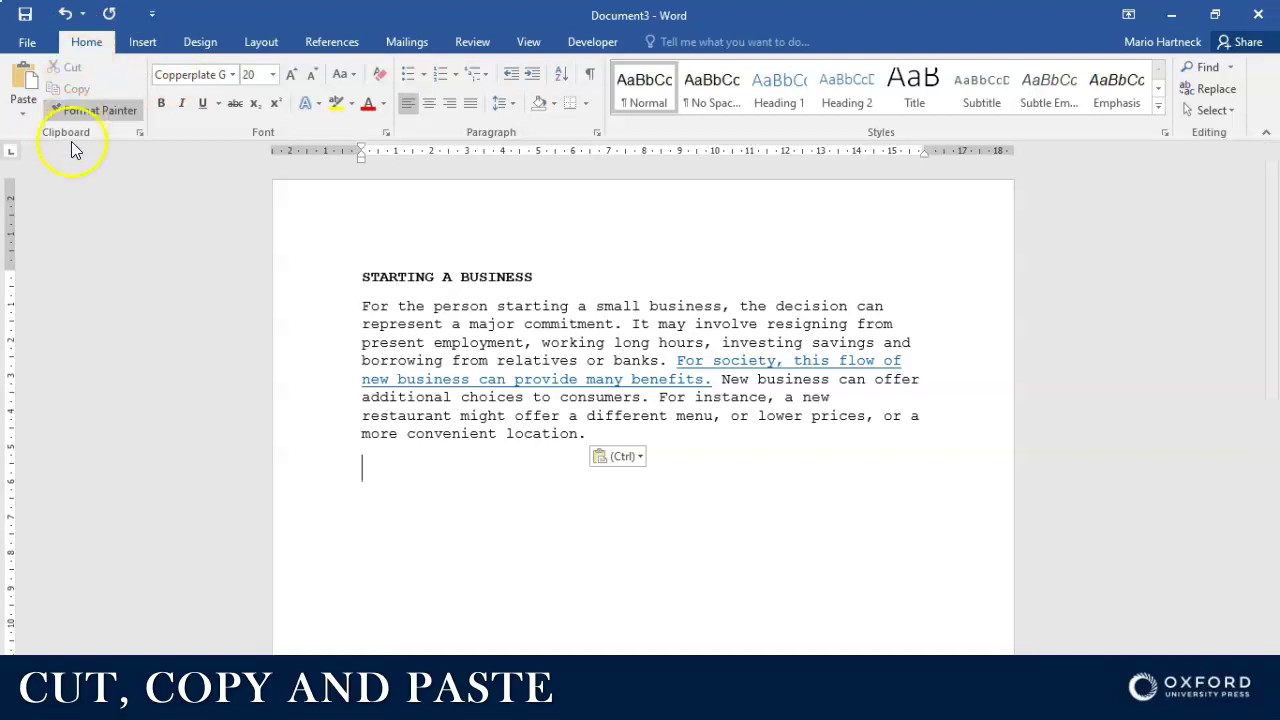
# Display the Clipboard pane, view the options of the collected STARTING A BUSINESS item and clear all items
pyautogui.click(140, 135)
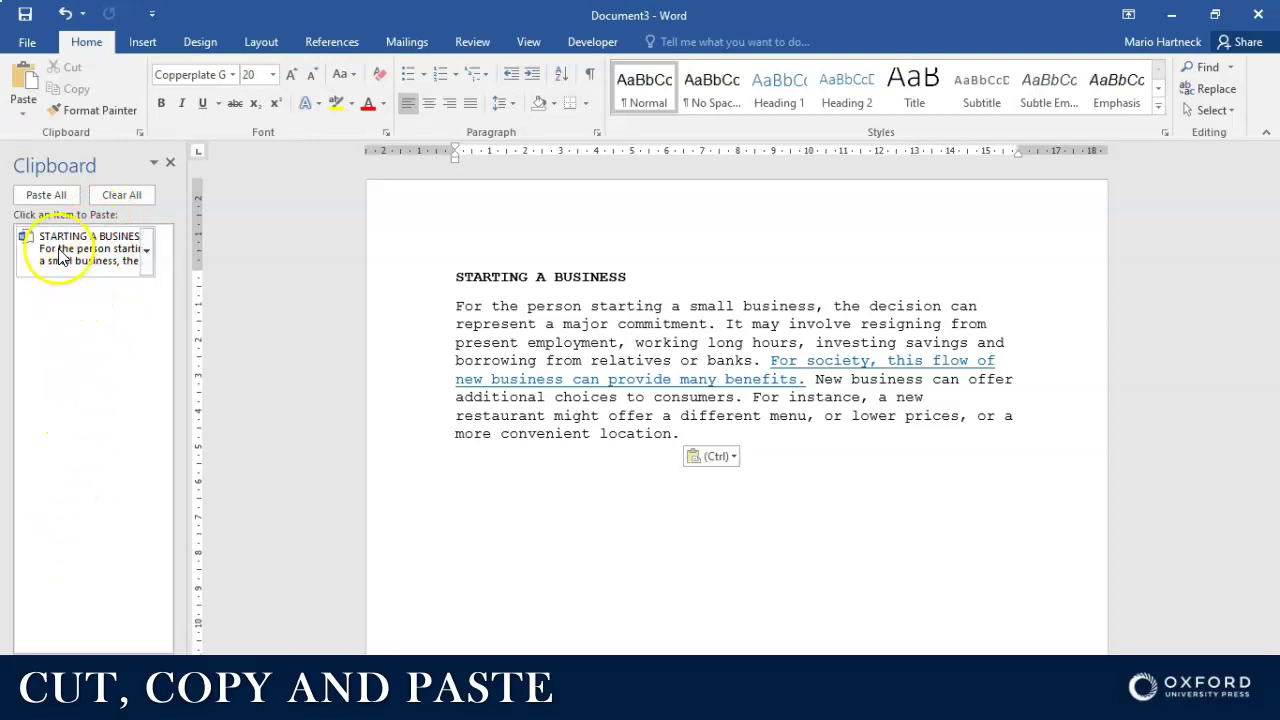
pyautogui.click(143, 251)
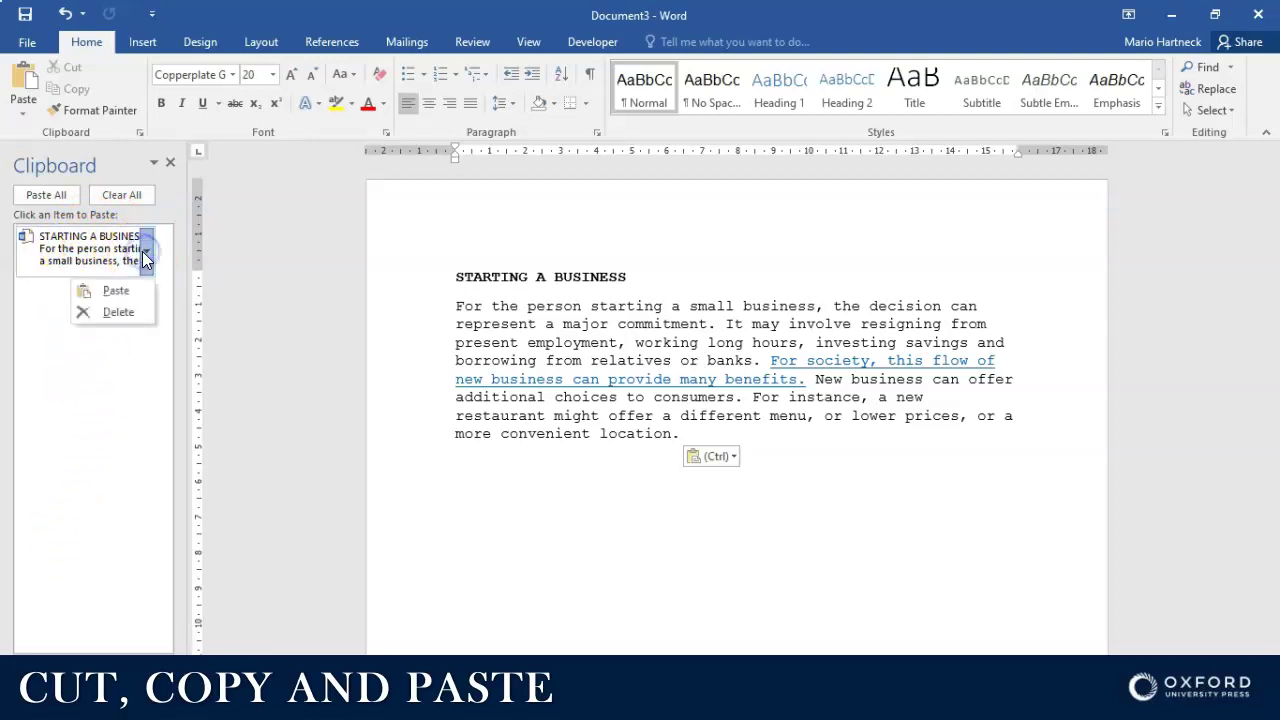
pyautogui.click(100, 295)
pyautogui.click(122, 195)
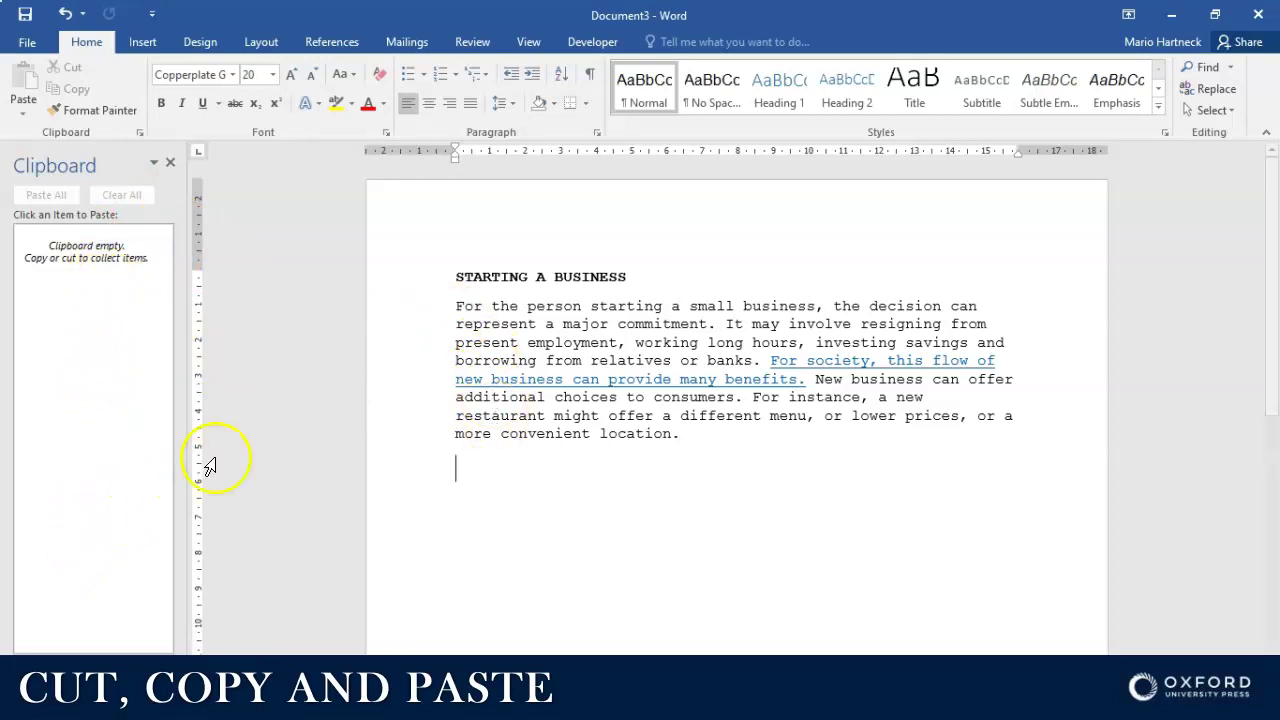
# Copy the heading and paragraph in Document3 and paste a duplicate directly below the original, keeping its formatting
pyautogui.moveTo(457, 283); pyautogui.dragTo(729, 449)
pyautogui.rightClick(560, 332)
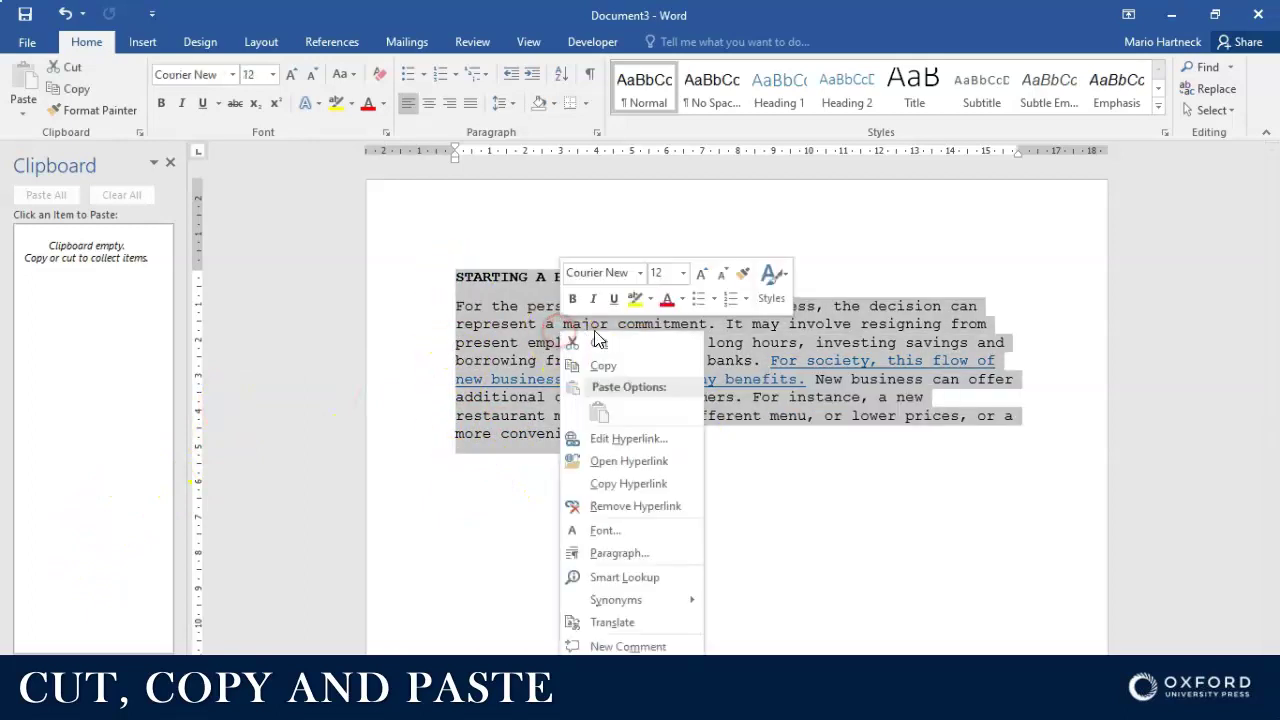
pyautogui.click(608, 365)
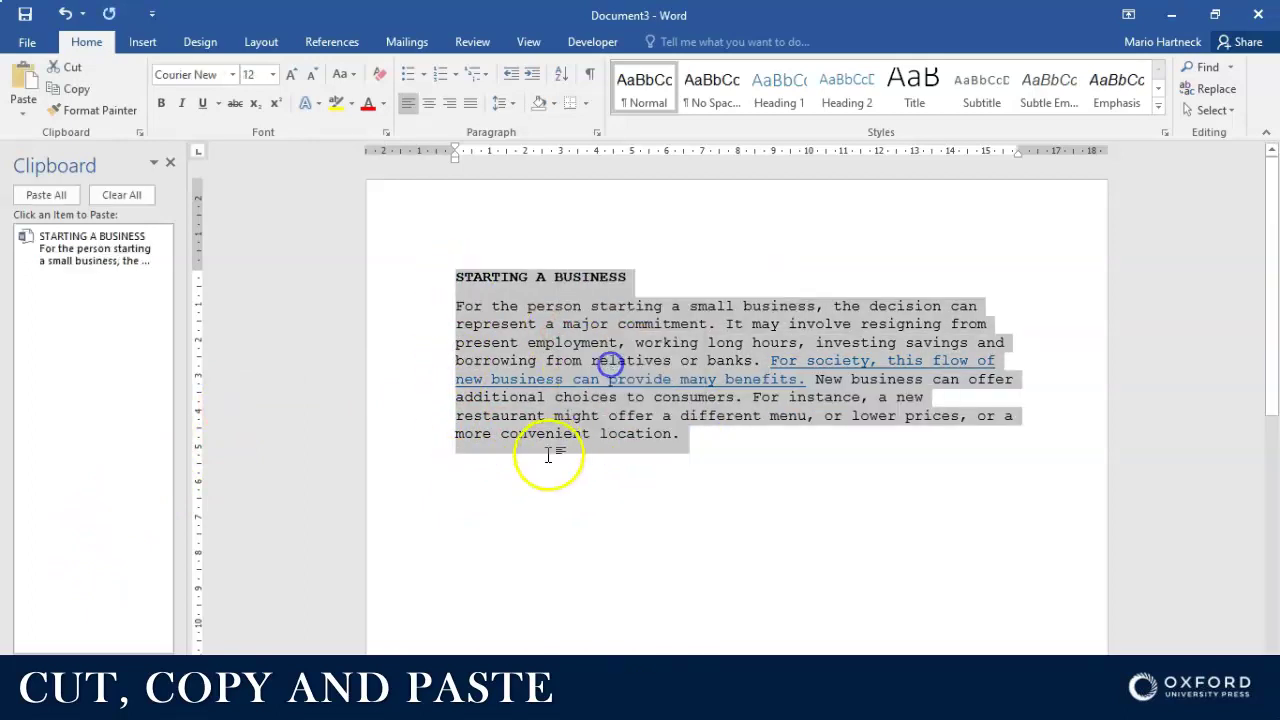
pyautogui.rightClick(458, 478)
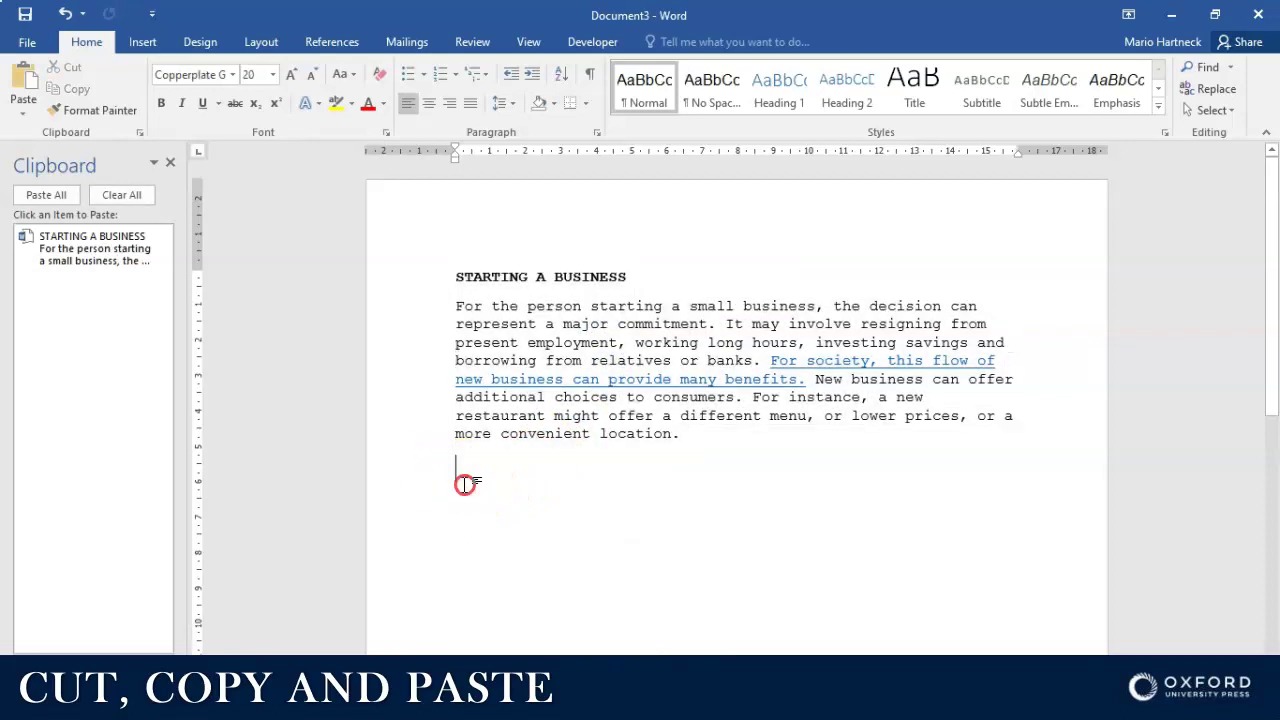
pyautogui.click(504, 308)
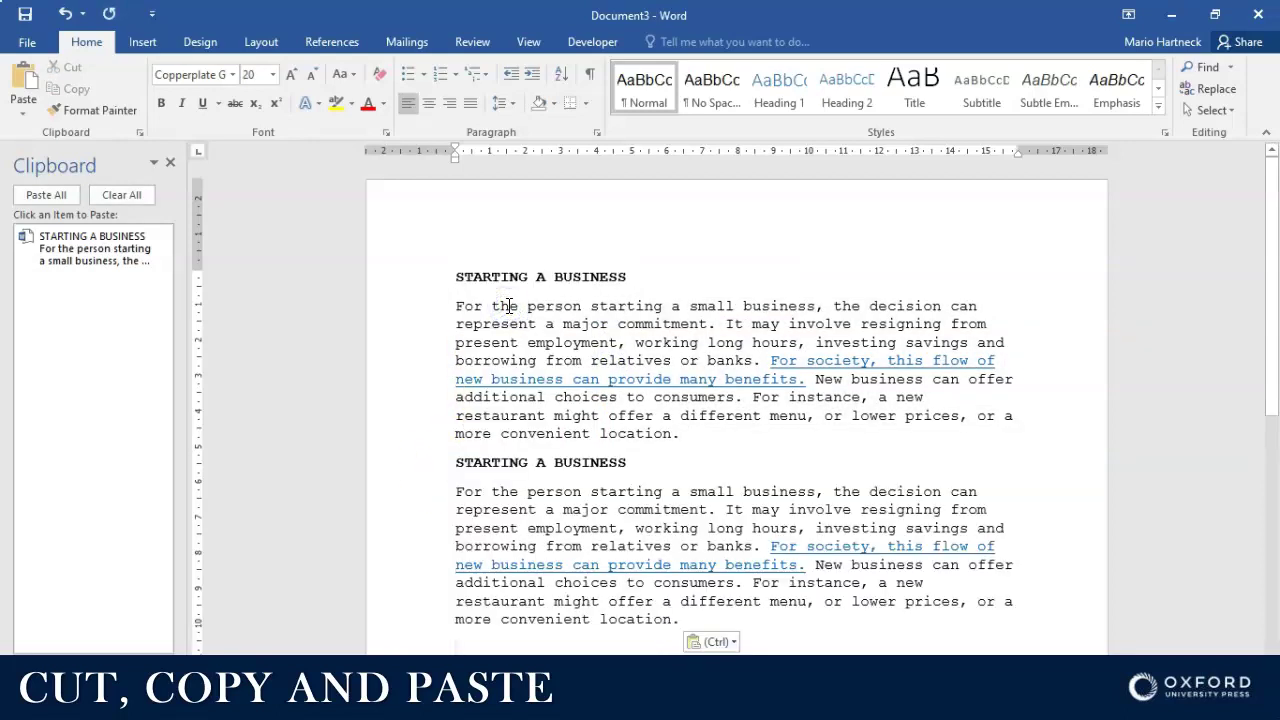
# Cut the body paragraph under the second STARTING A BUSINESS heading and paste it back in the same place
pyautogui.scroll(-2, 477, 640)
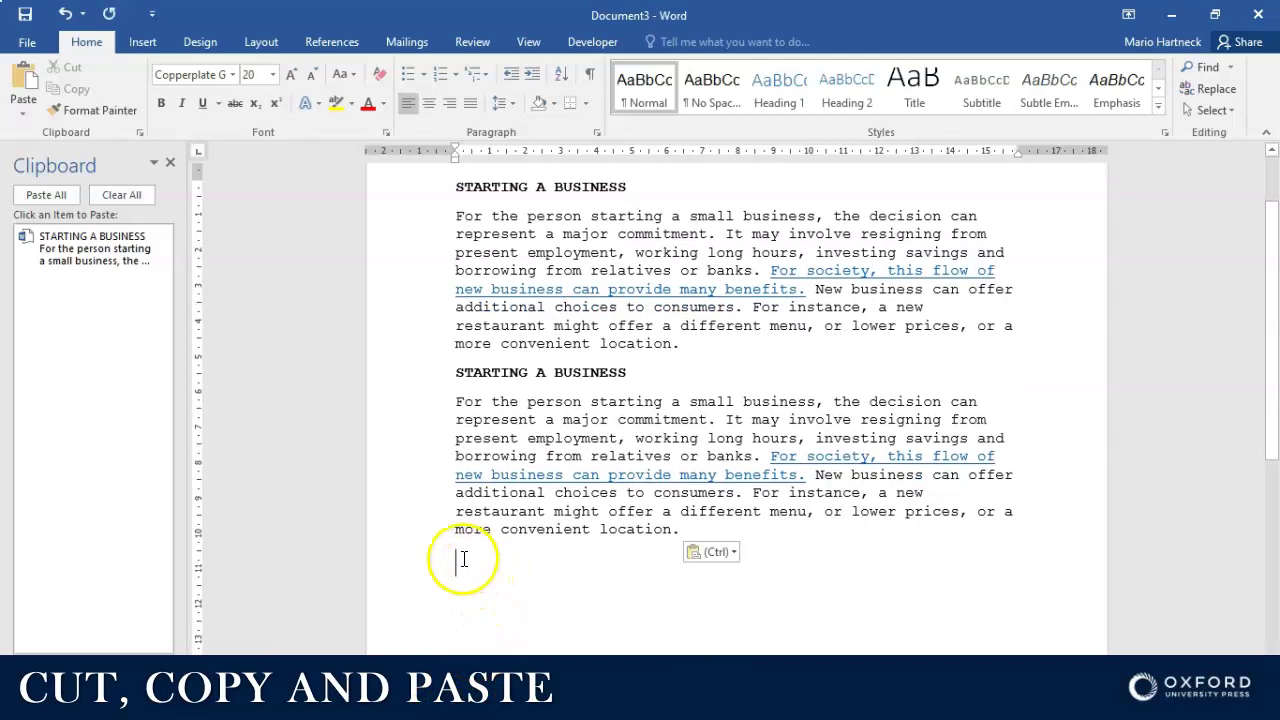
pyautogui.rightClick(466, 566)
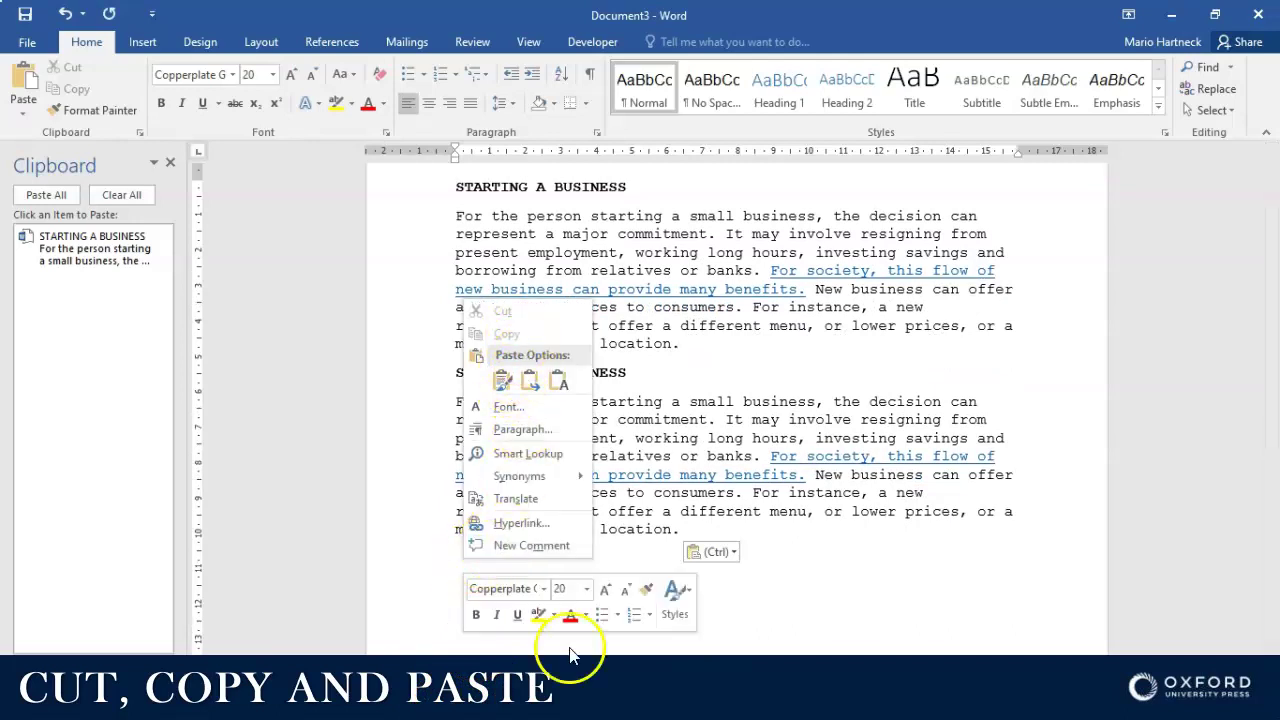
pyautogui.click(816, 470)
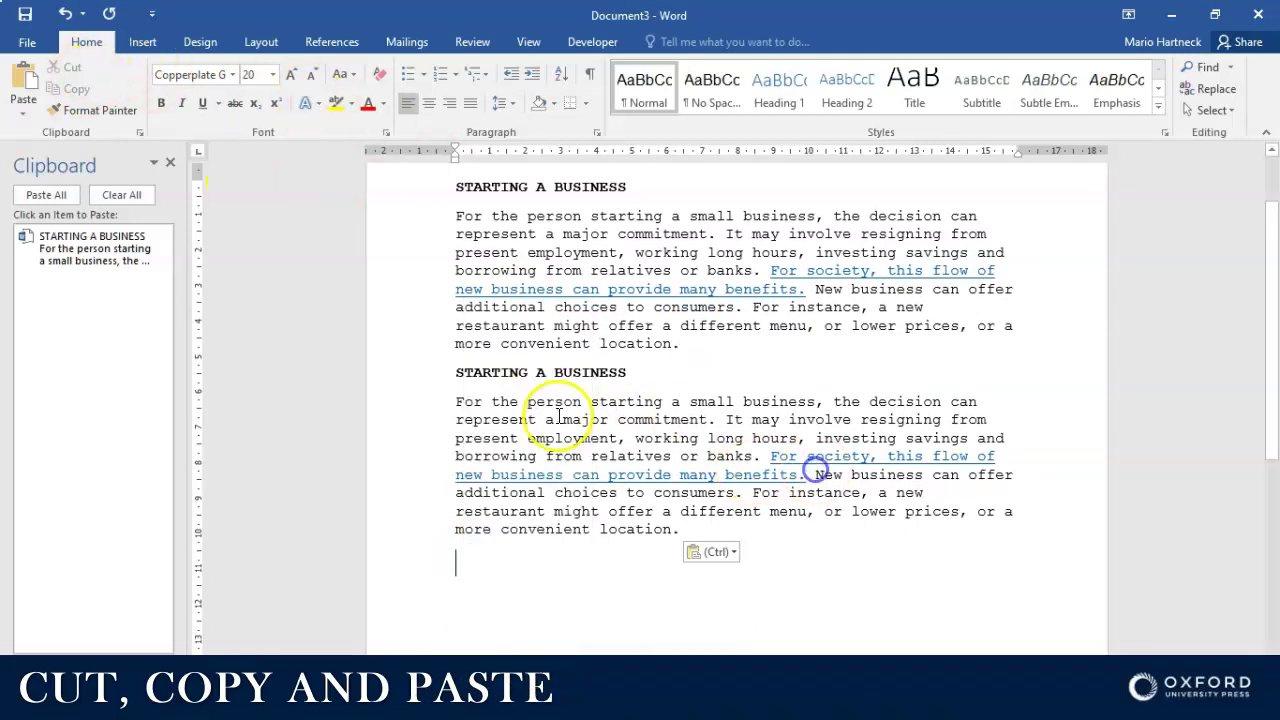
pyautogui.moveTo(447, 403); pyautogui.dragTo(726, 528)
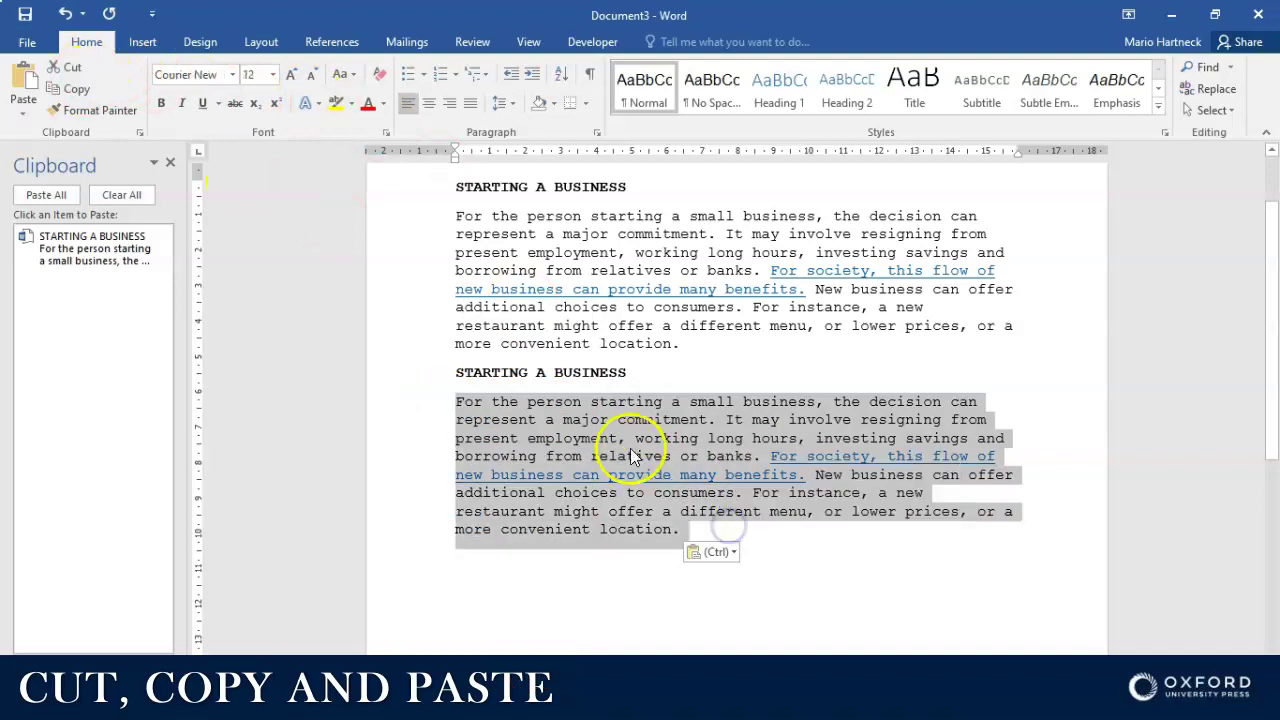
pyautogui.click(70, 67)
pyautogui.click(471, 407)
pyautogui.rightClick(471, 407)
pyautogui.click(506, 491)
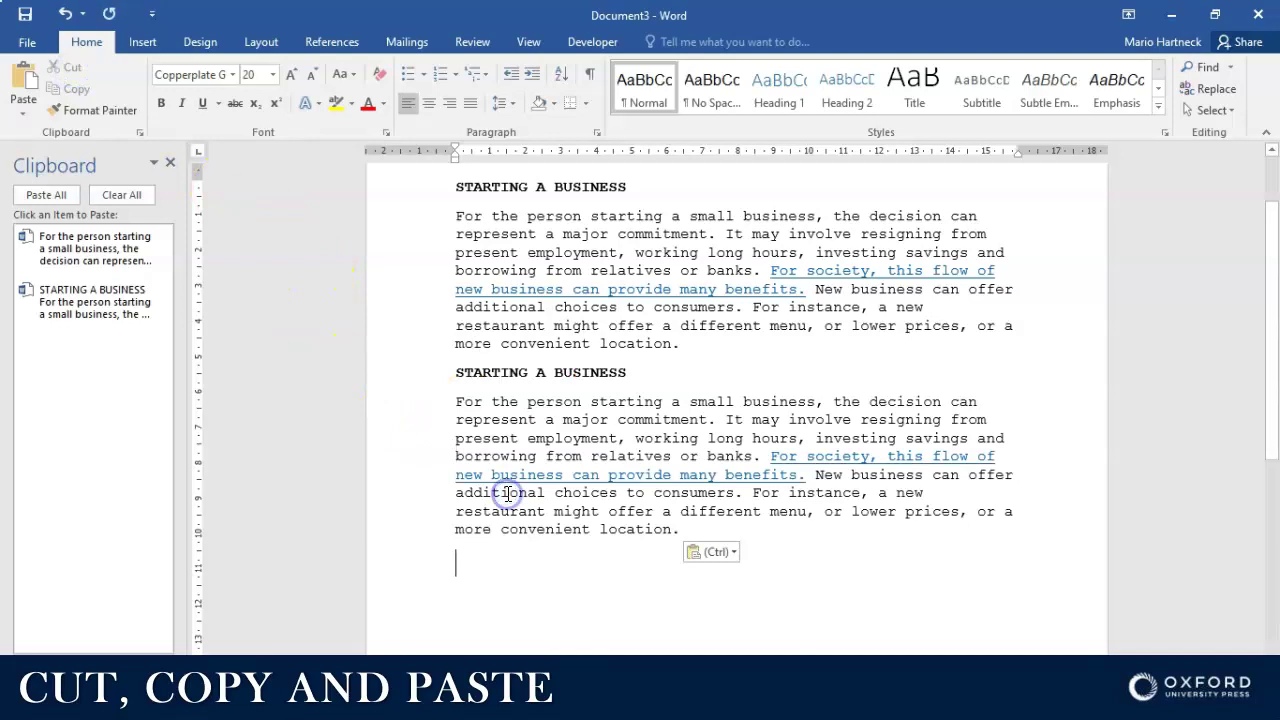
# Show the paste and delete options of the two collected items in the Clipboard pane
pyautogui.click(148, 246)
pyautogui.click(106, 353)
pyautogui.click(152, 304)
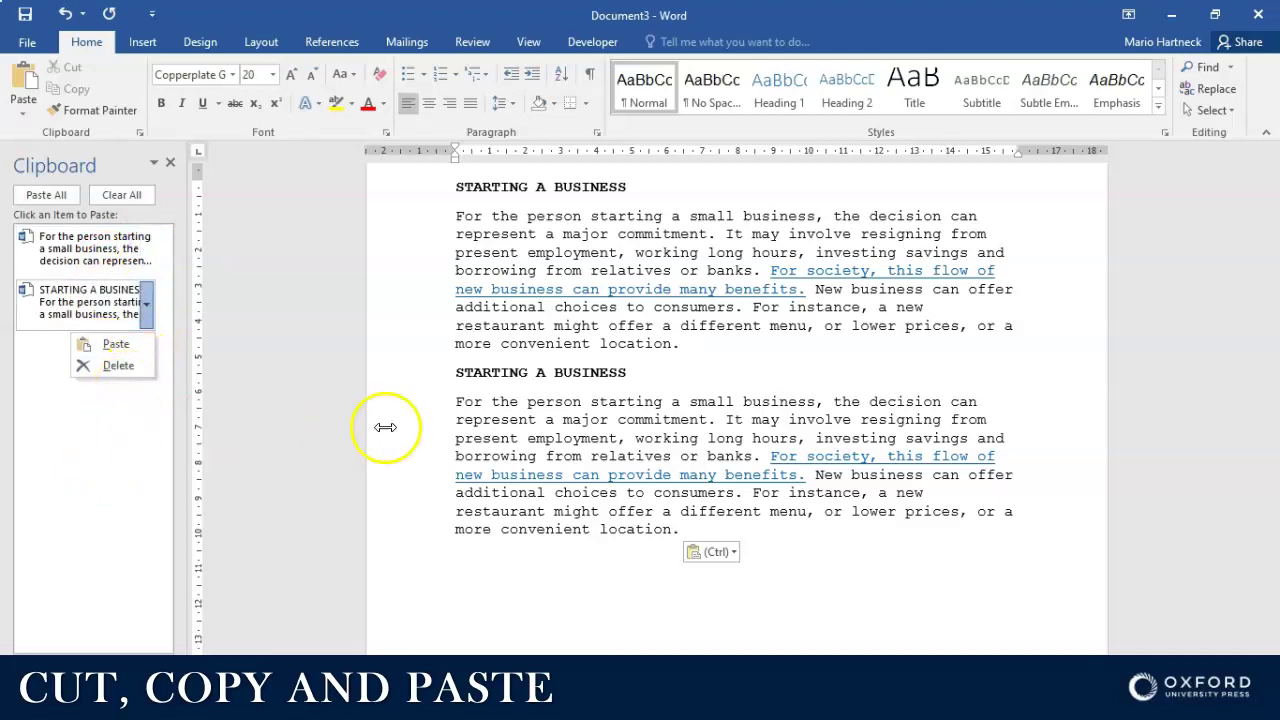